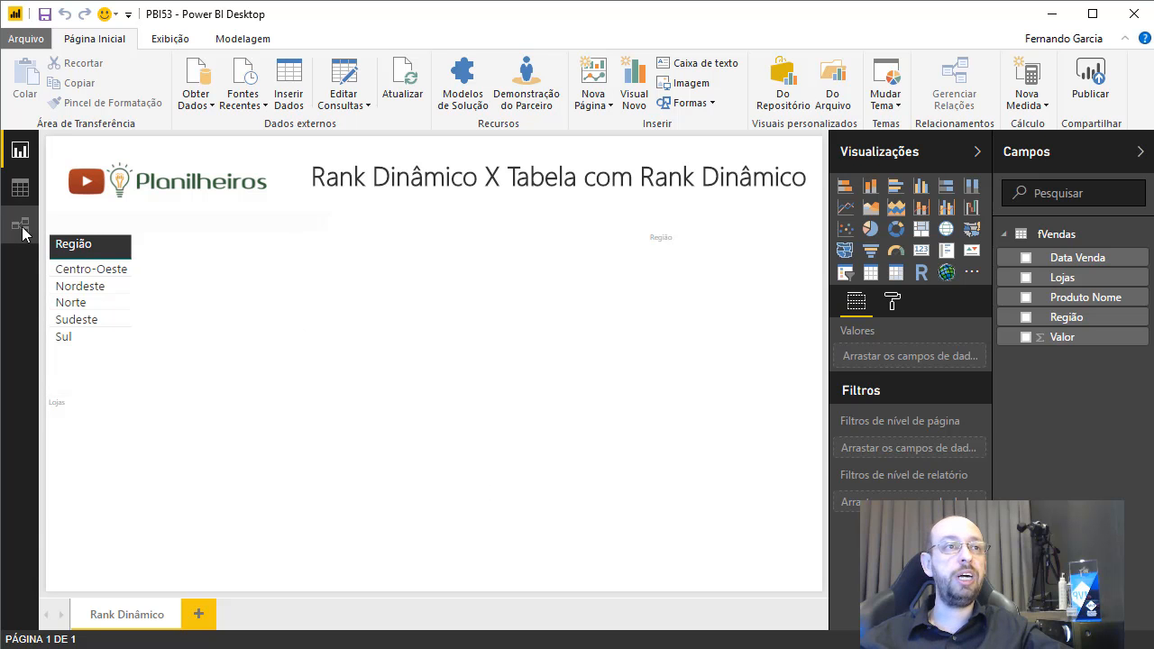
Examine the fVendas table's Região, Lojas, Data Venda, Produto Nome and Valor columns in the data view, and its structure in the relationships view
click(20, 188)
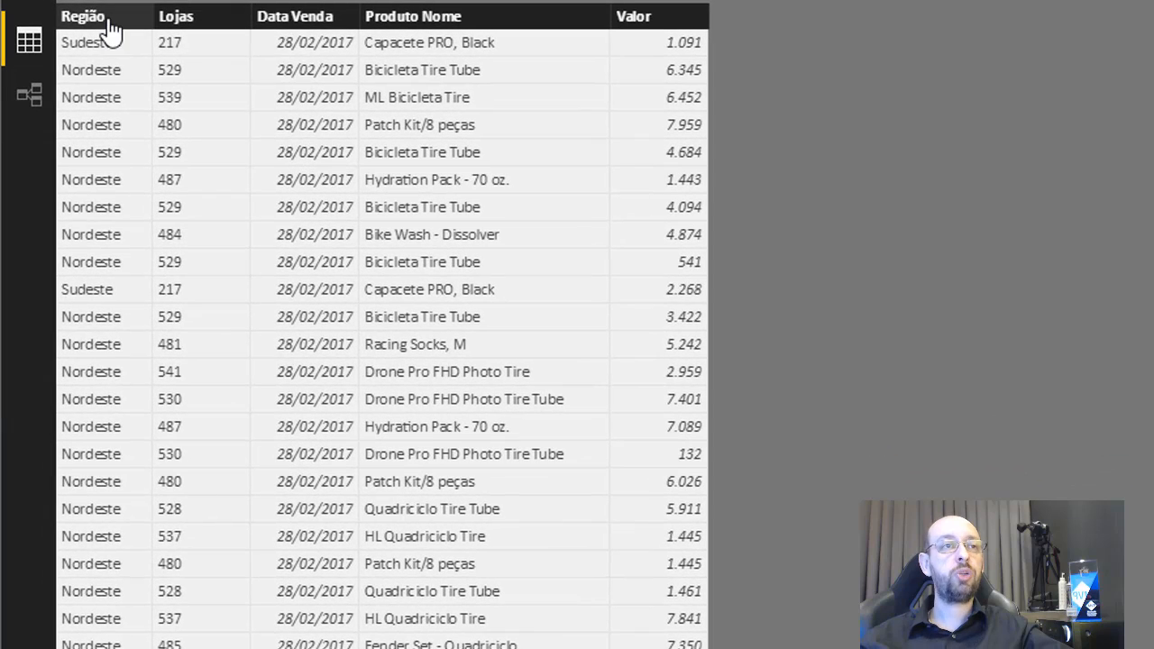
click(73, 174)
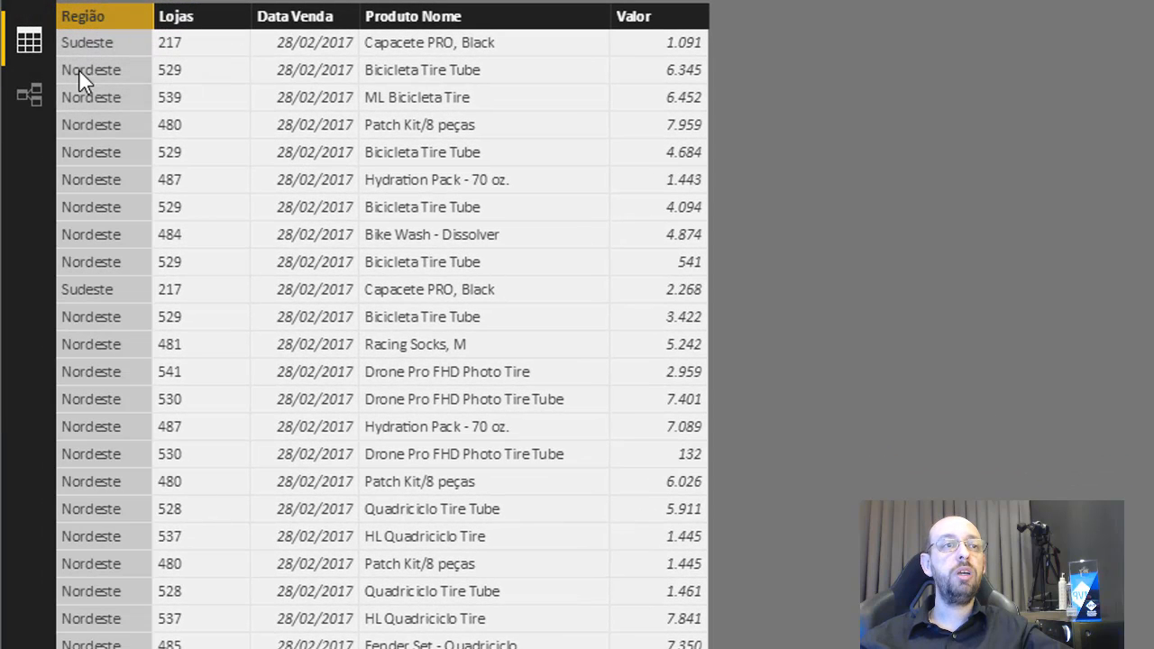
scroll(87, 319, down, 15)
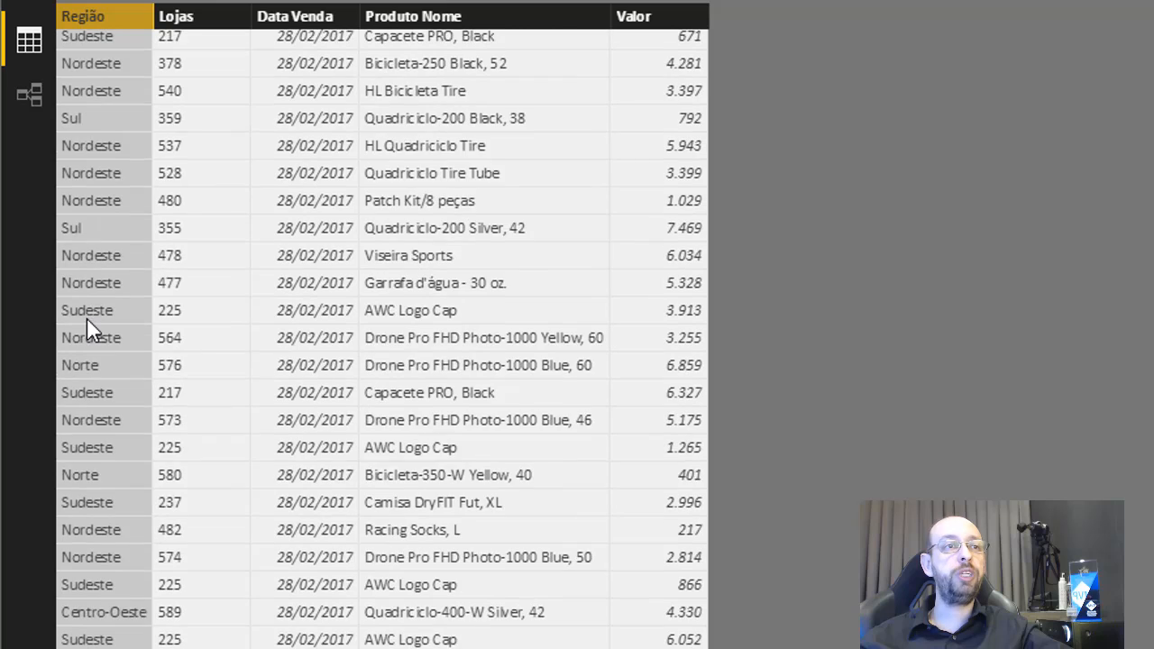
scroll(87, 317, up, 10)
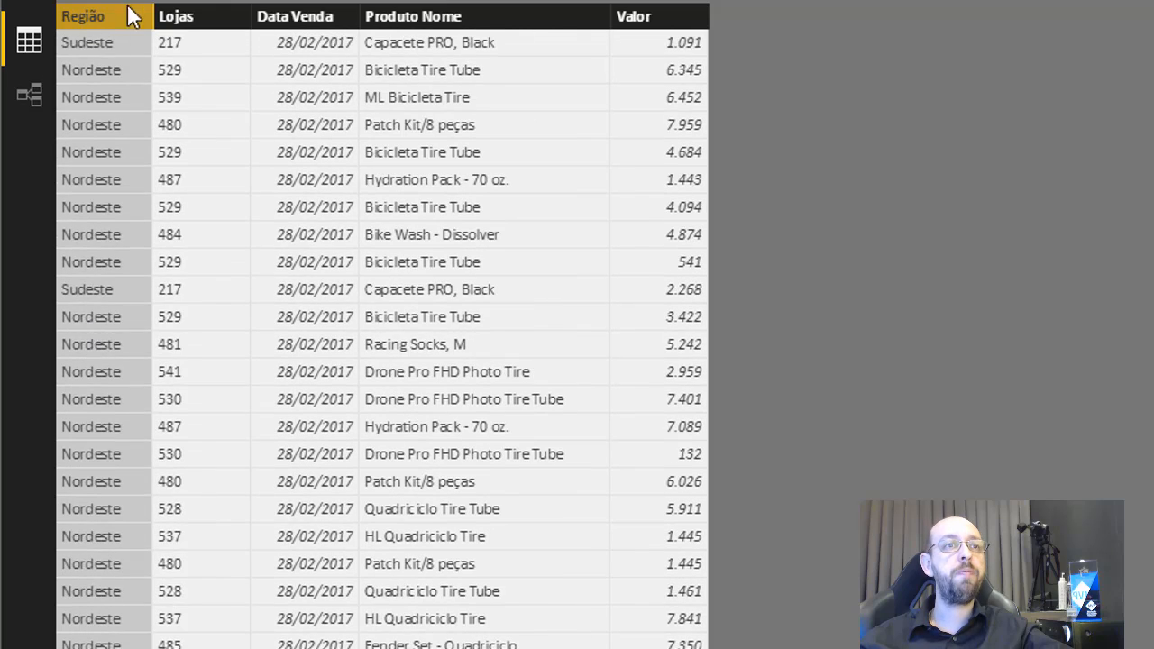
click(220, 20)
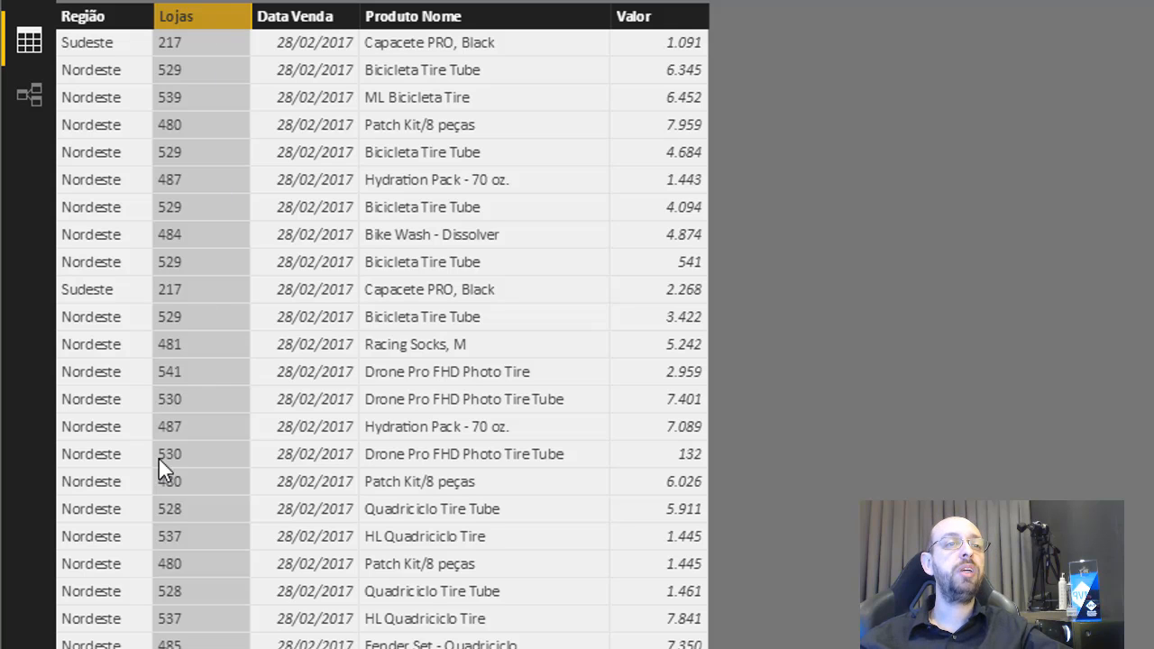
click(101, 315)
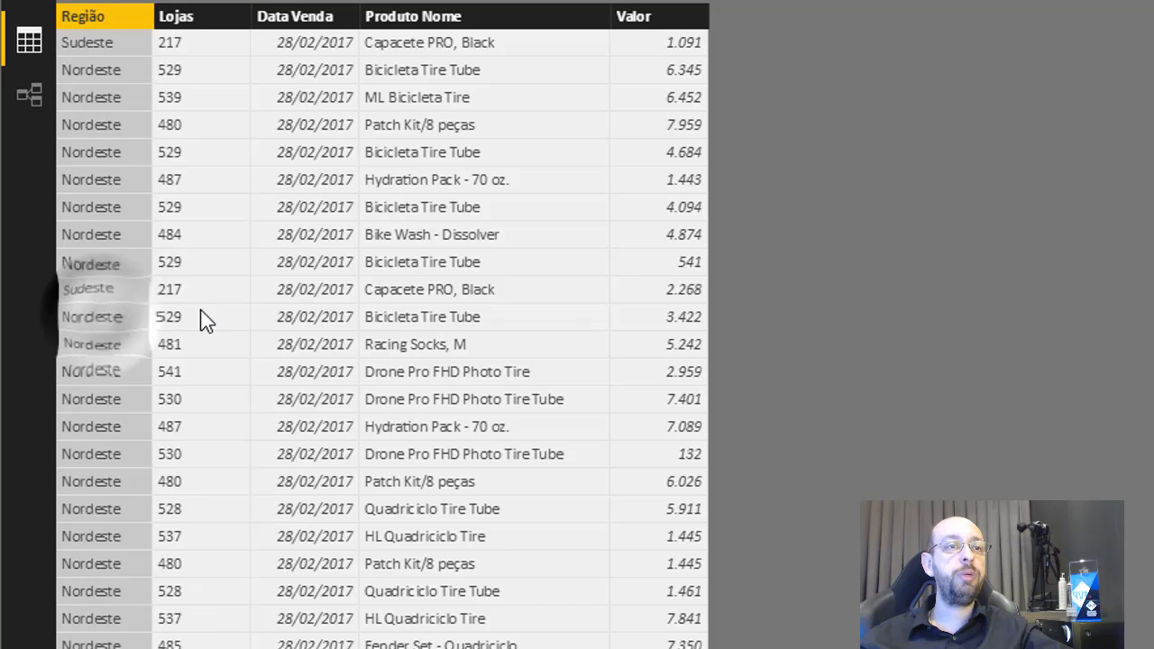
click(201, 312)
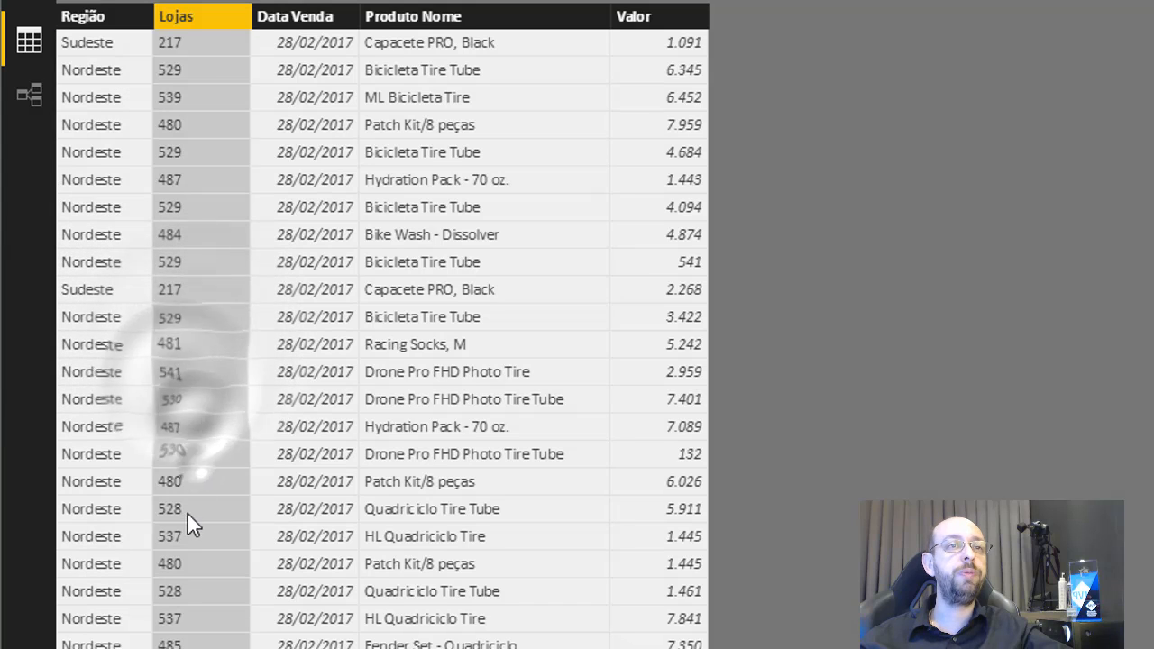
click(335, 30)
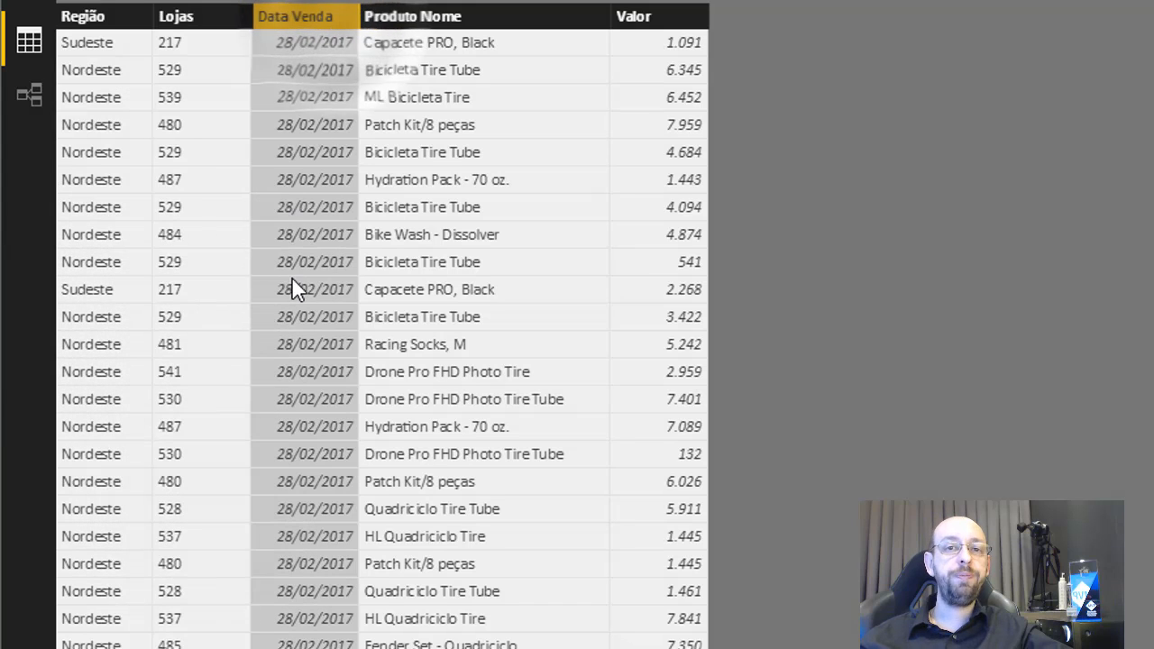
click(440, 14)
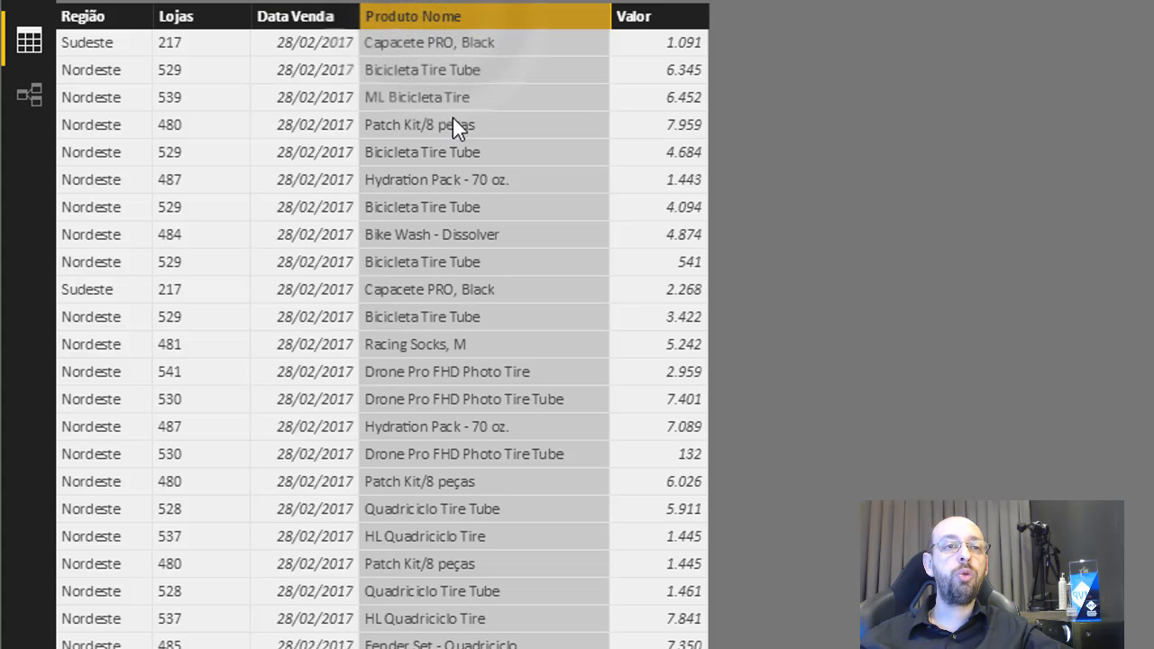
click(659, 15)
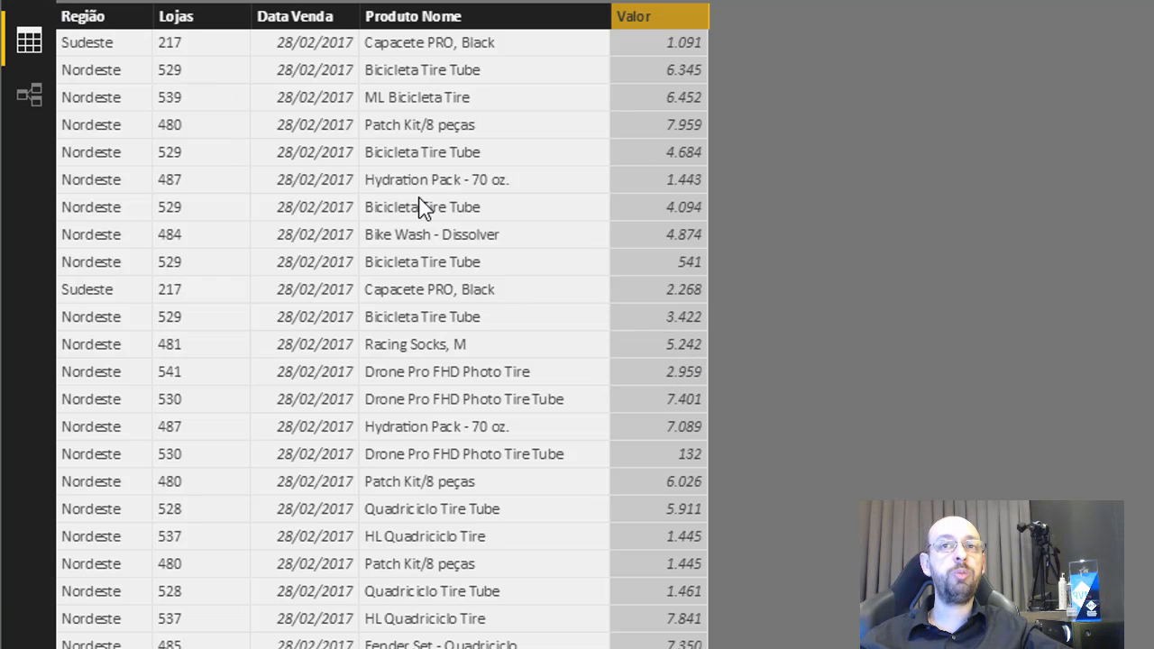
click(27, 101)
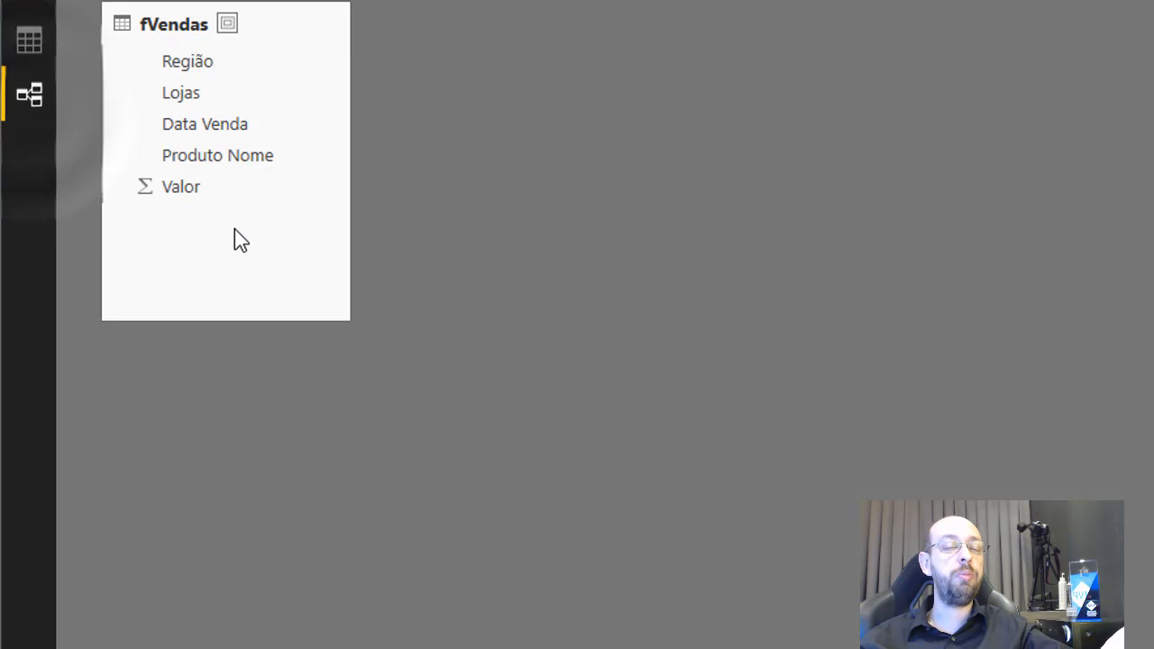
click(19, 150)
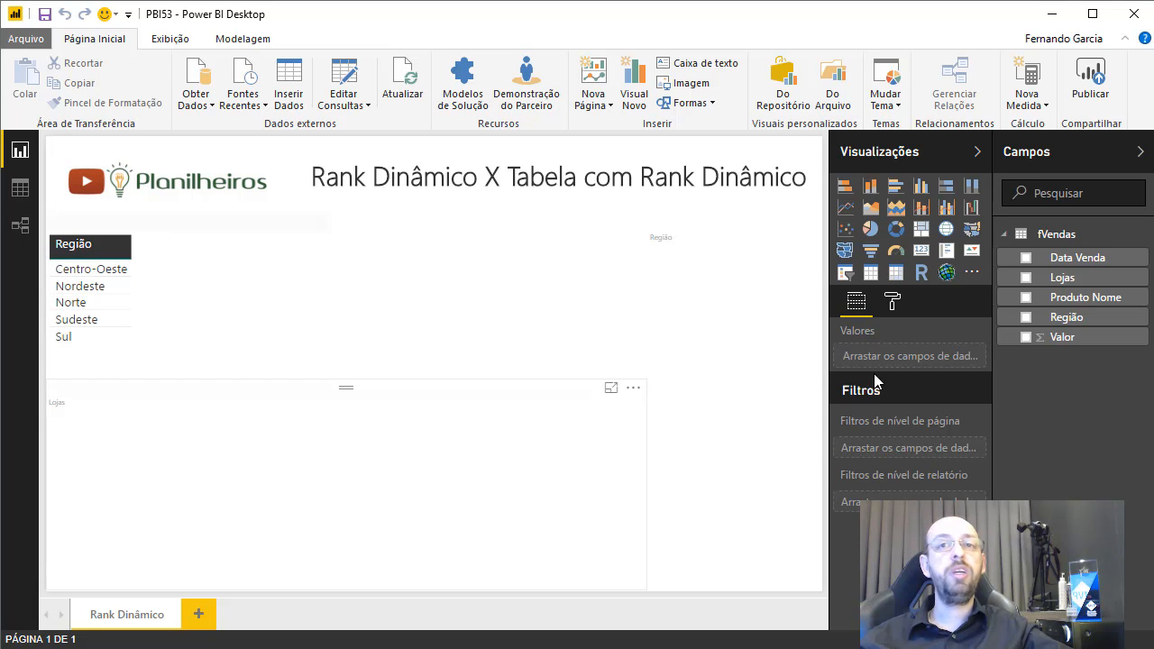
Add the Valor field to the Região table visual and look through its rows
click(206, 255)
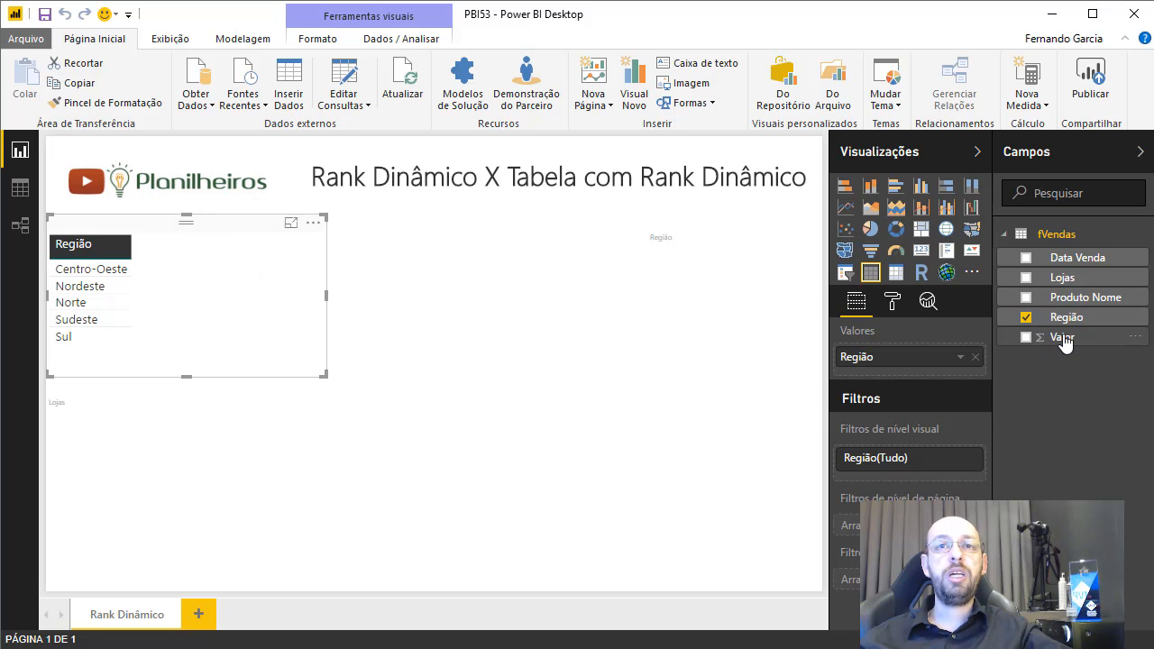
drag(1064, 339, 909, 374)
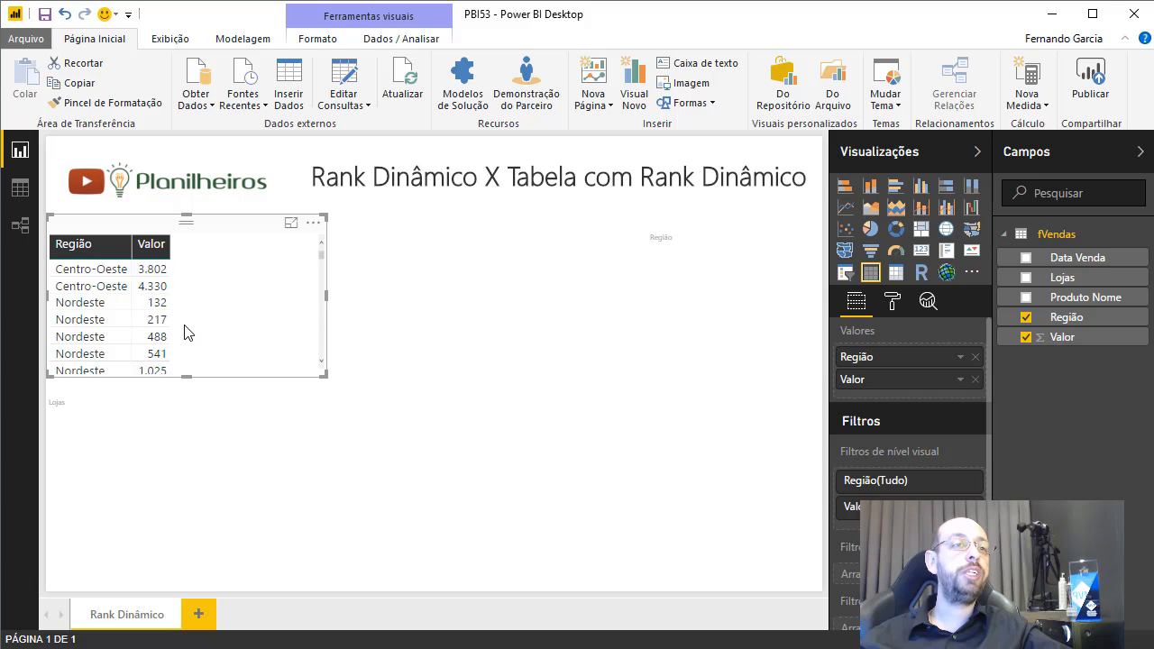
scroll(184, 332, down, 10)
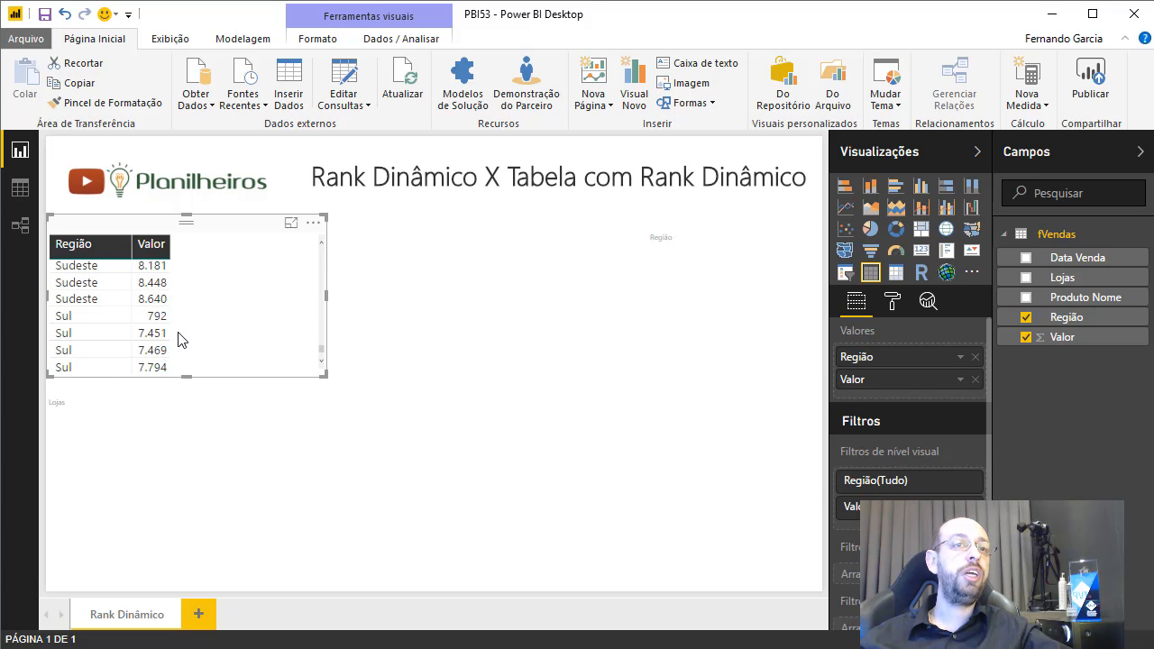
scroll(132, 332, up, 10)
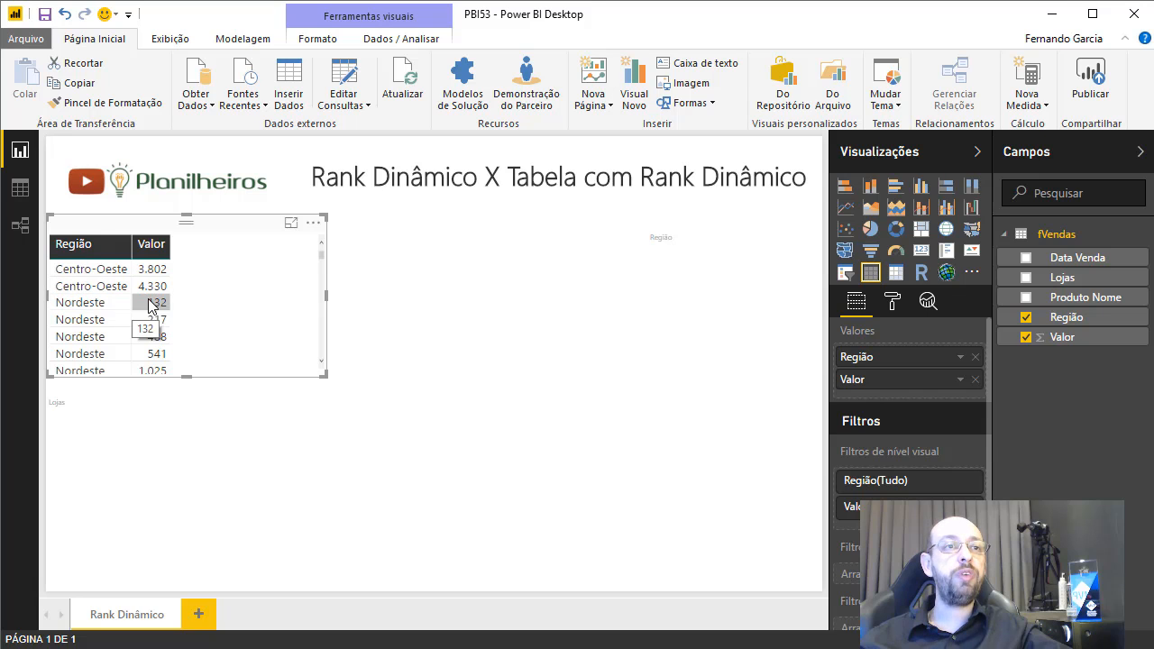
scroll(94, 323, down, 3)
scroll(95, 322, down, 15)
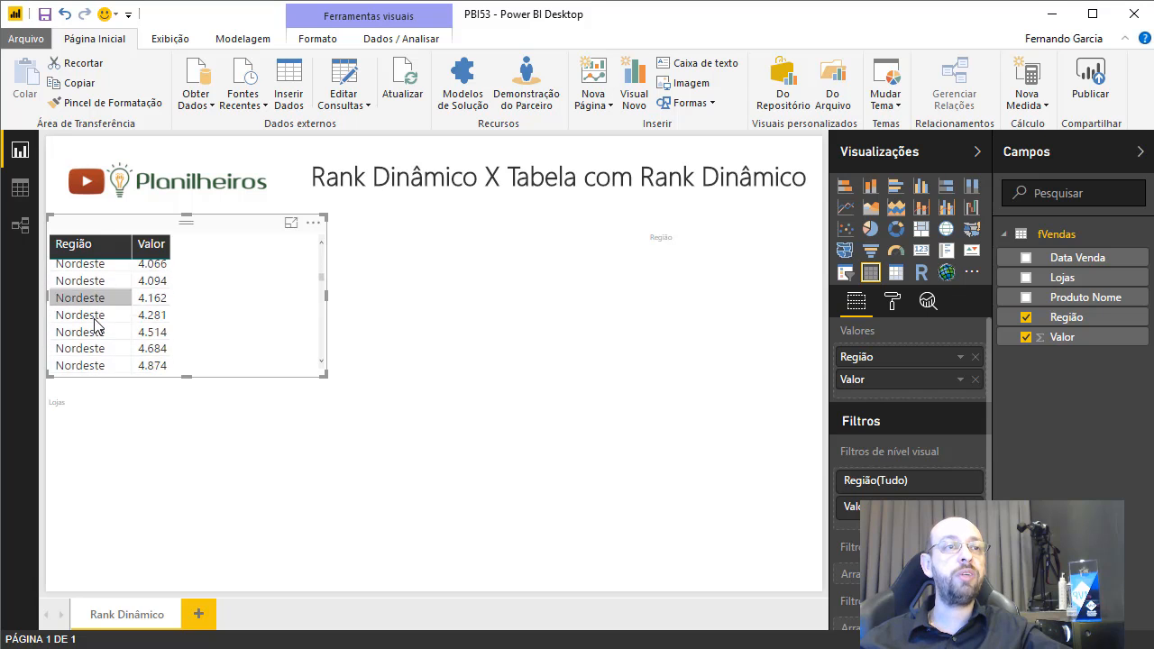
scroll(90, 315, down, 3)
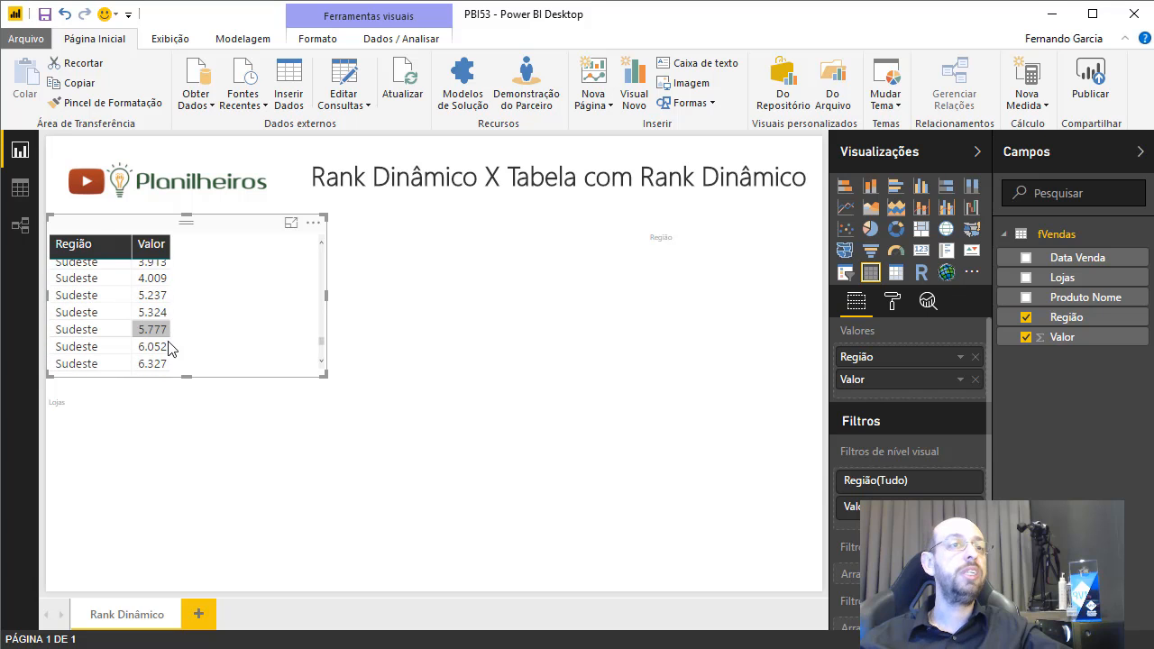
scroll(167, 329, up, 10)
scroll(165, 329, up, 10)
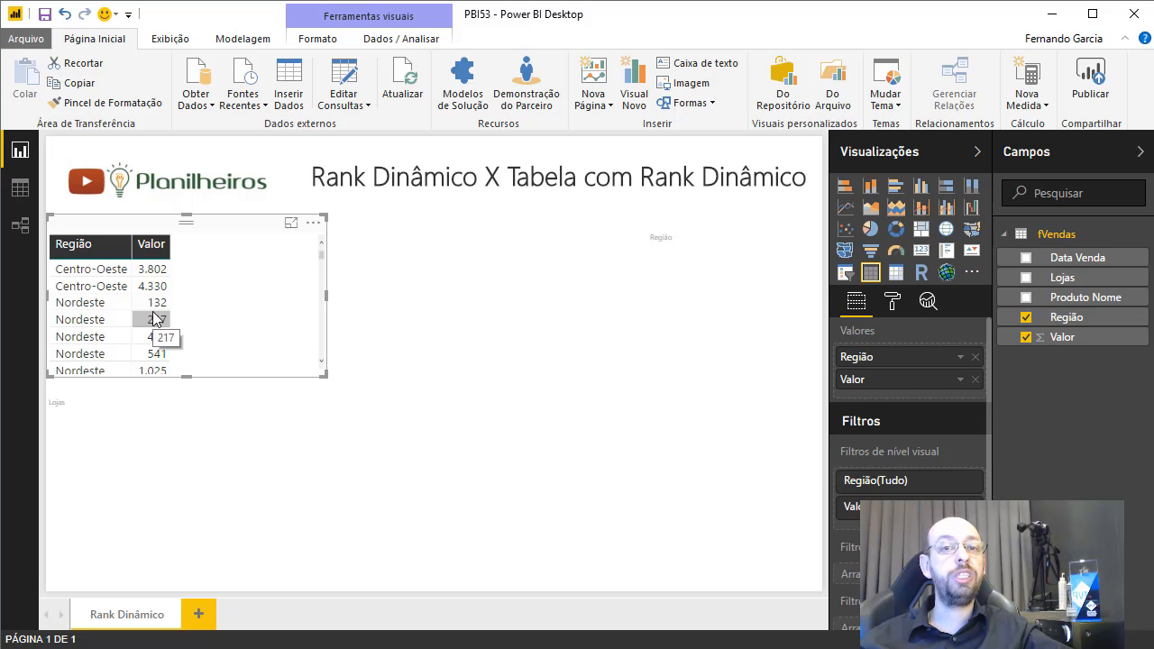
Summarize Valor with Soma in the Região table, and remove the field from the visual
click(963, 381)
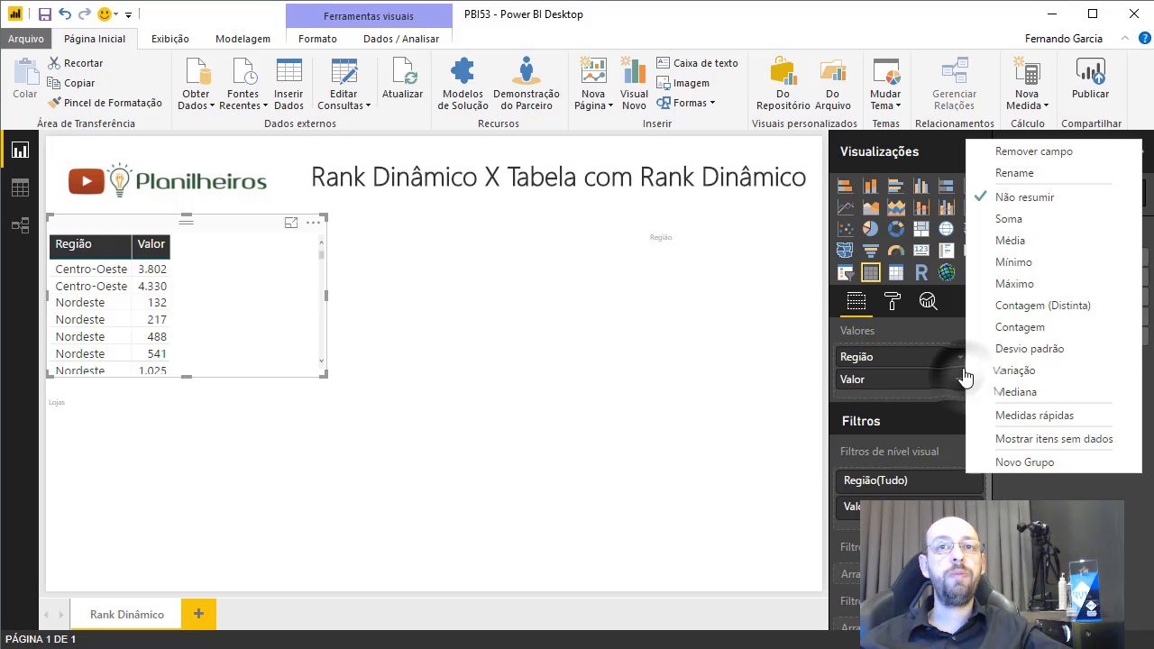
click(1053, 219)
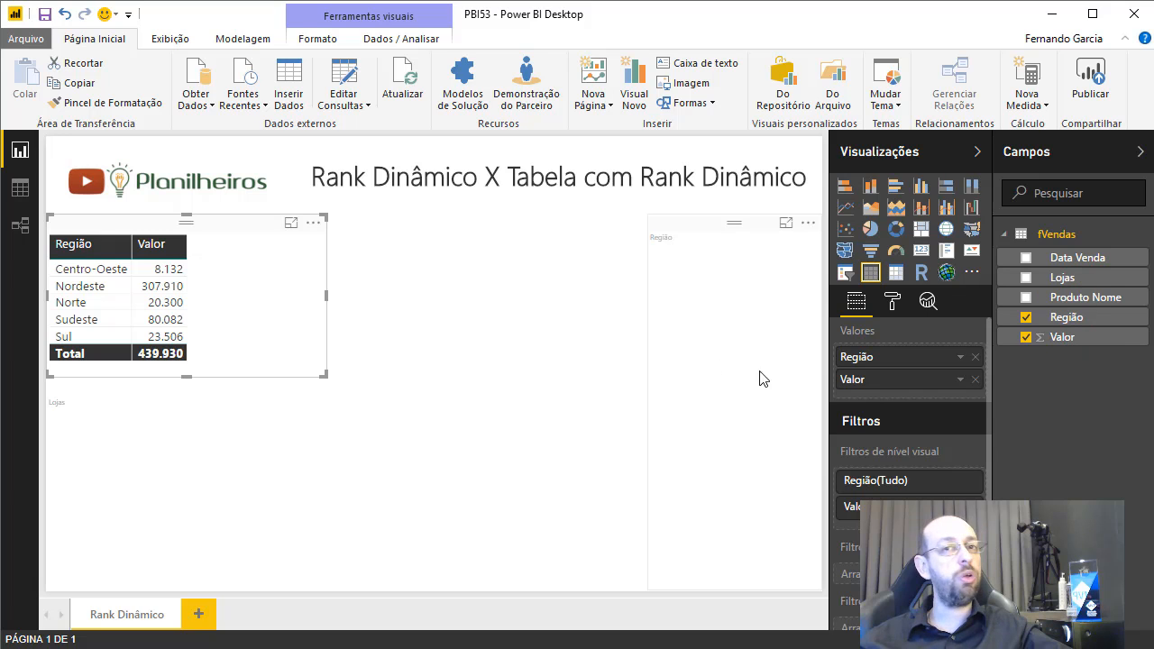
click(975, 382)
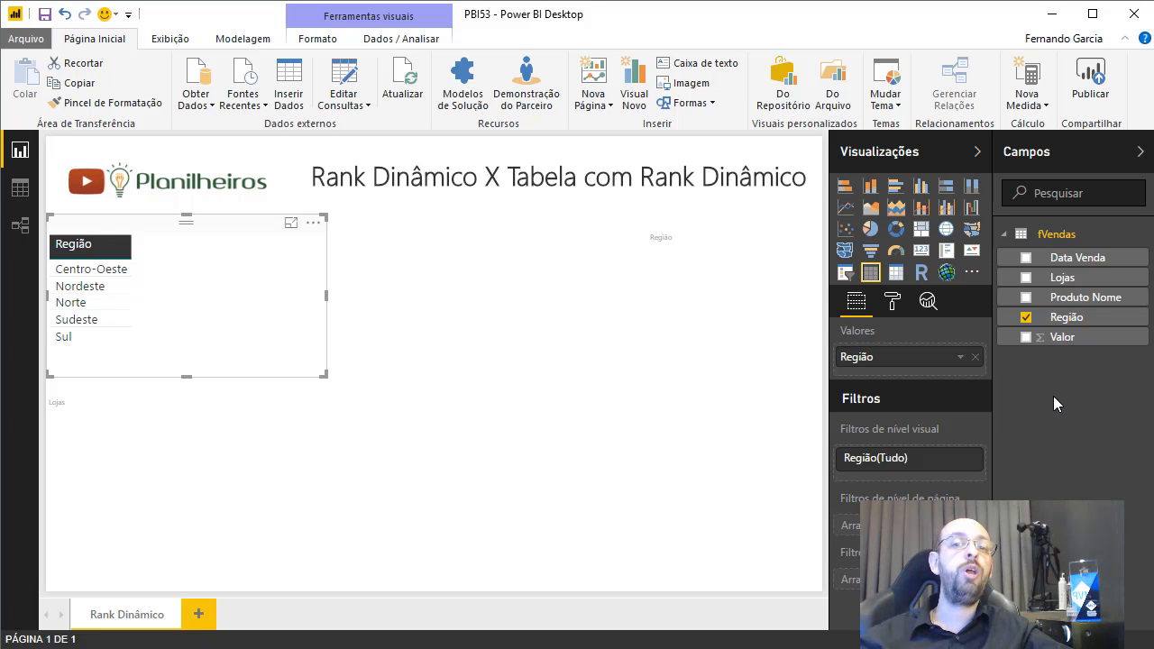
Create a measure in fVendas with the formula Receita = SUM(fVendas[Valor])
right_click(1064, 233)
click(954, 242)
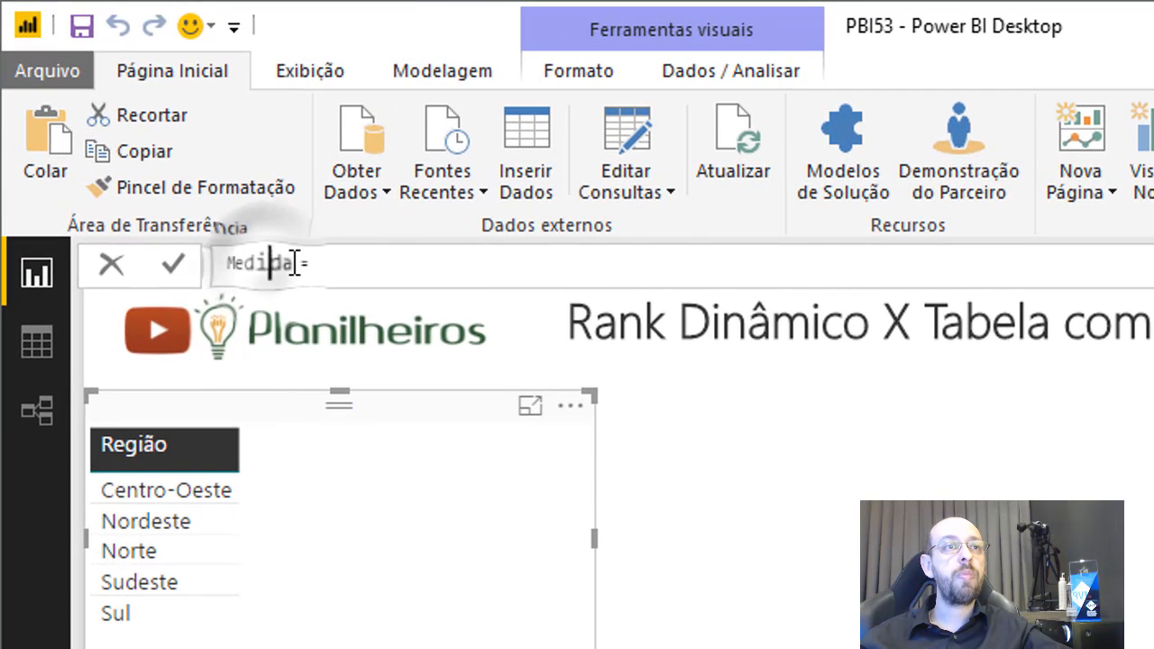
text(Recei)
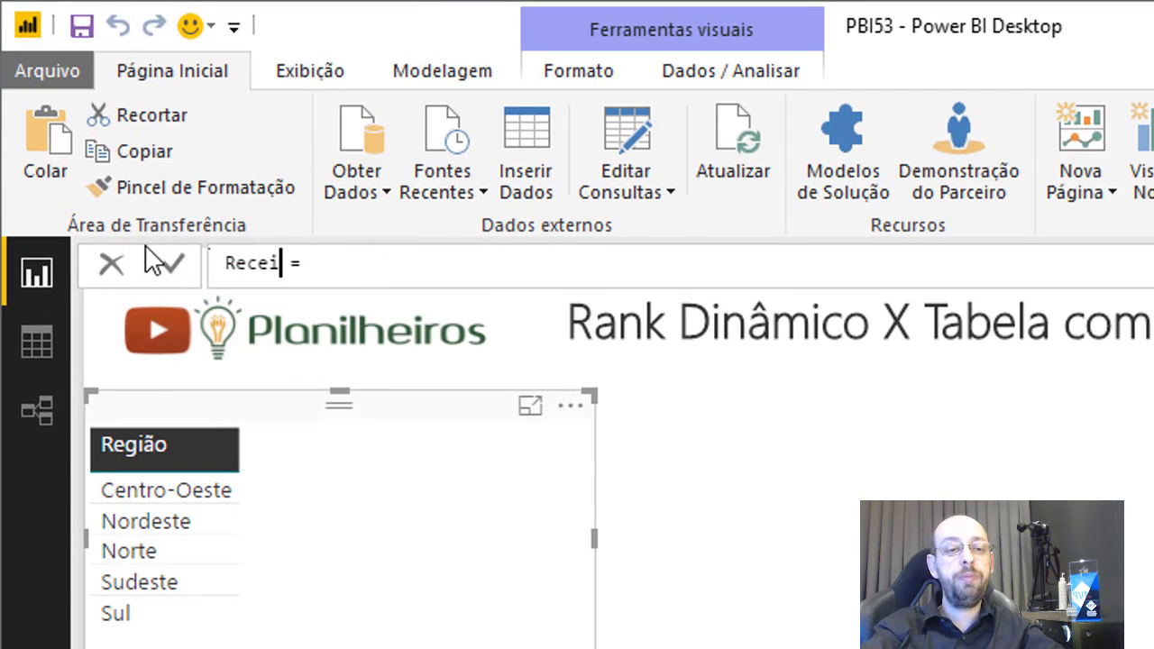
text( sum()
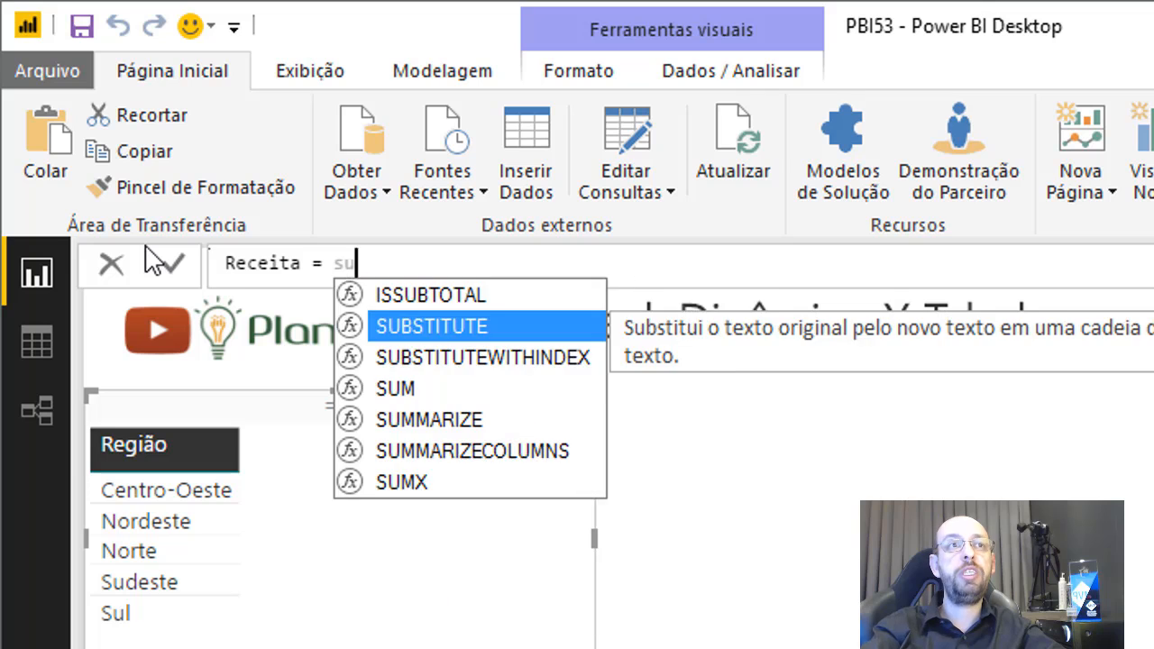
key(Down)
key(Down)
key(Down)
key(Down)
key(Down)
key(Tab)
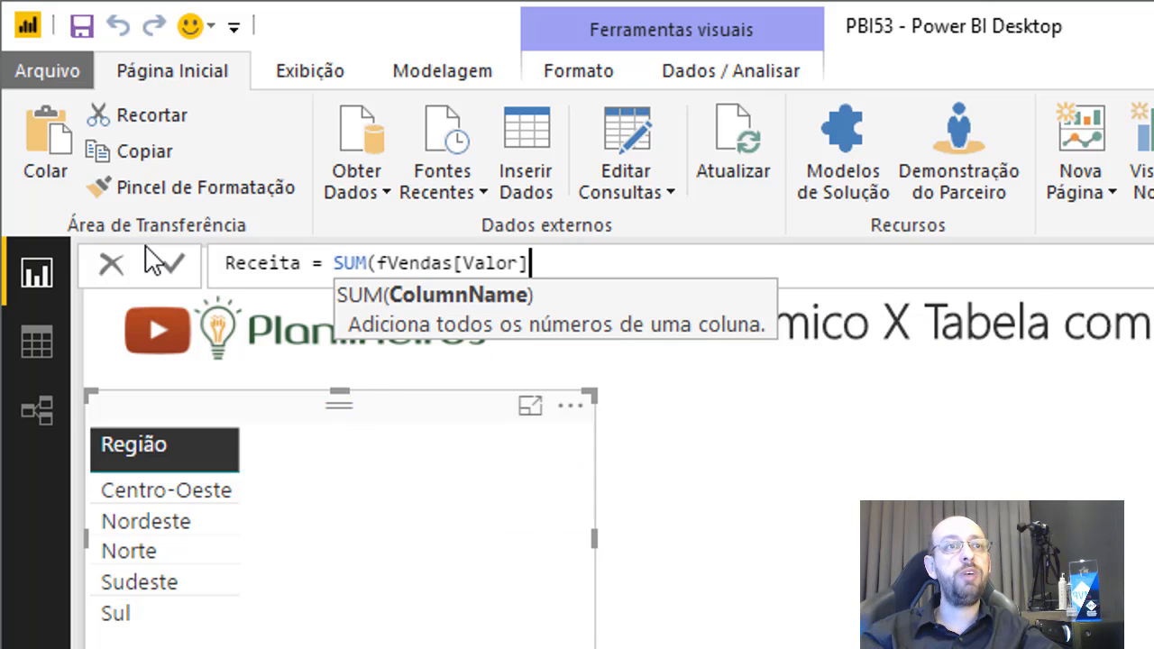
text())
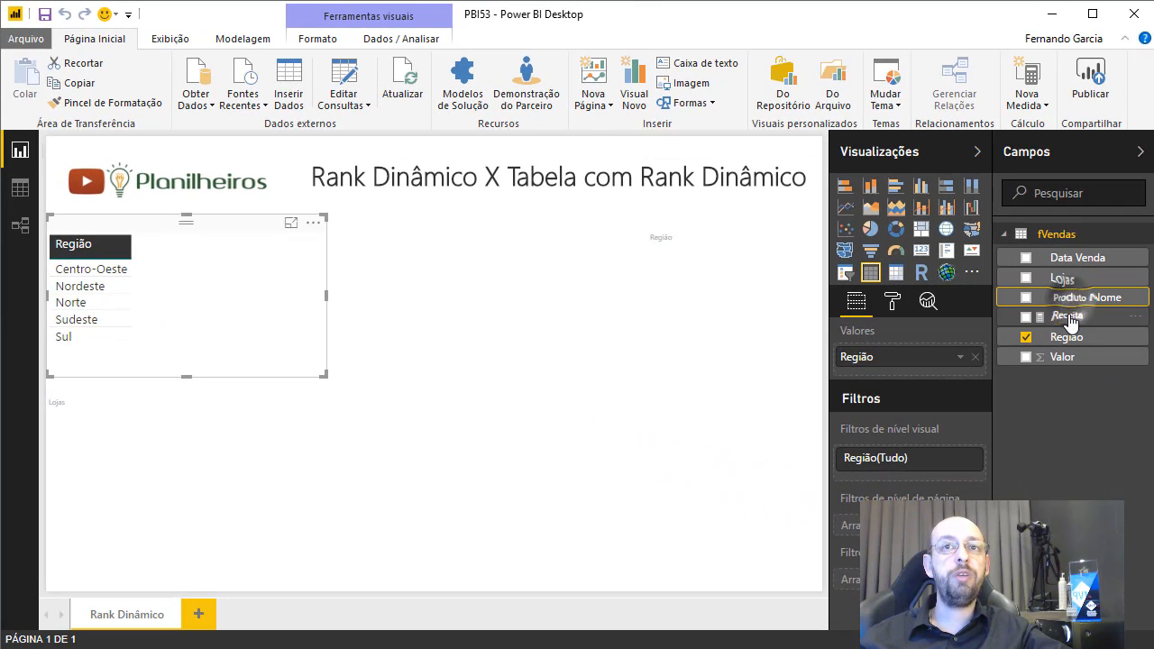
Format the Receita measure with a thousands separator and add it to the Região table visual
click(244, 38)
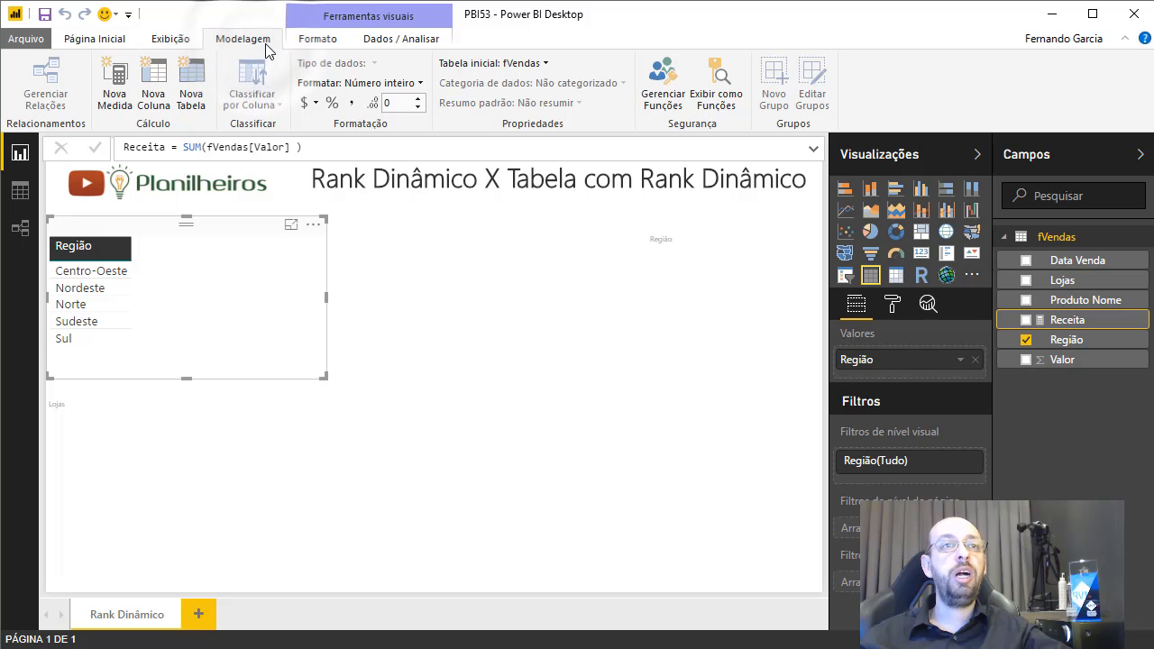
click(352, 103)
drag(1051, 321, 266, 318)
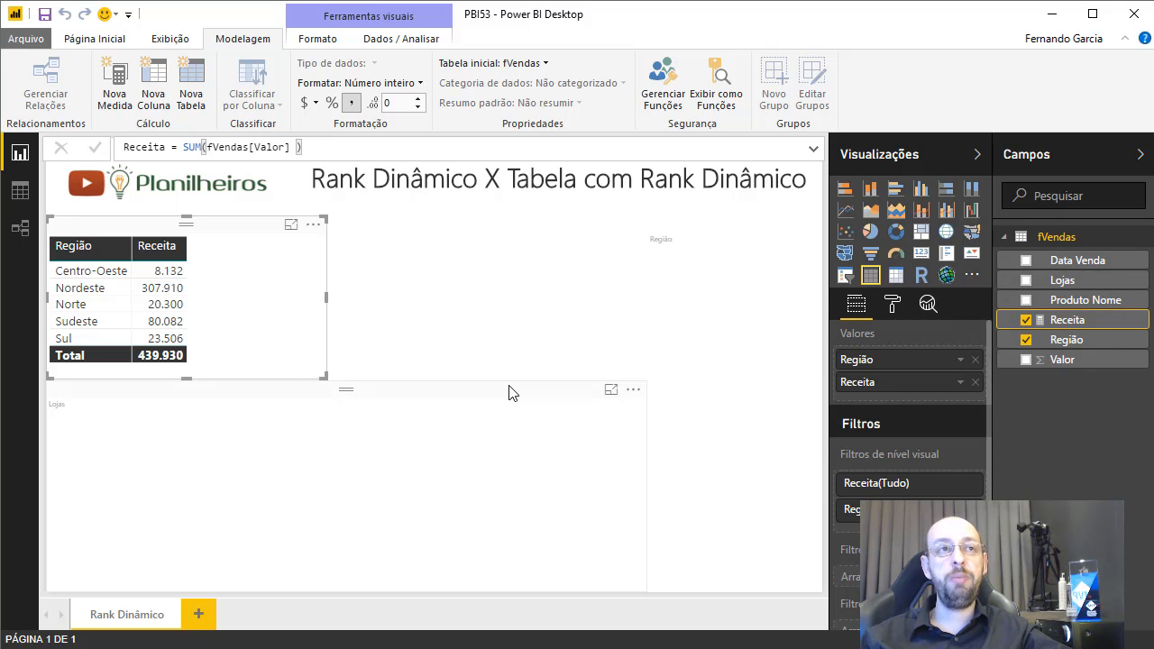
Add the Receita measure as the value of the Região treemap and of the Lojas column chart
click(727, 226)
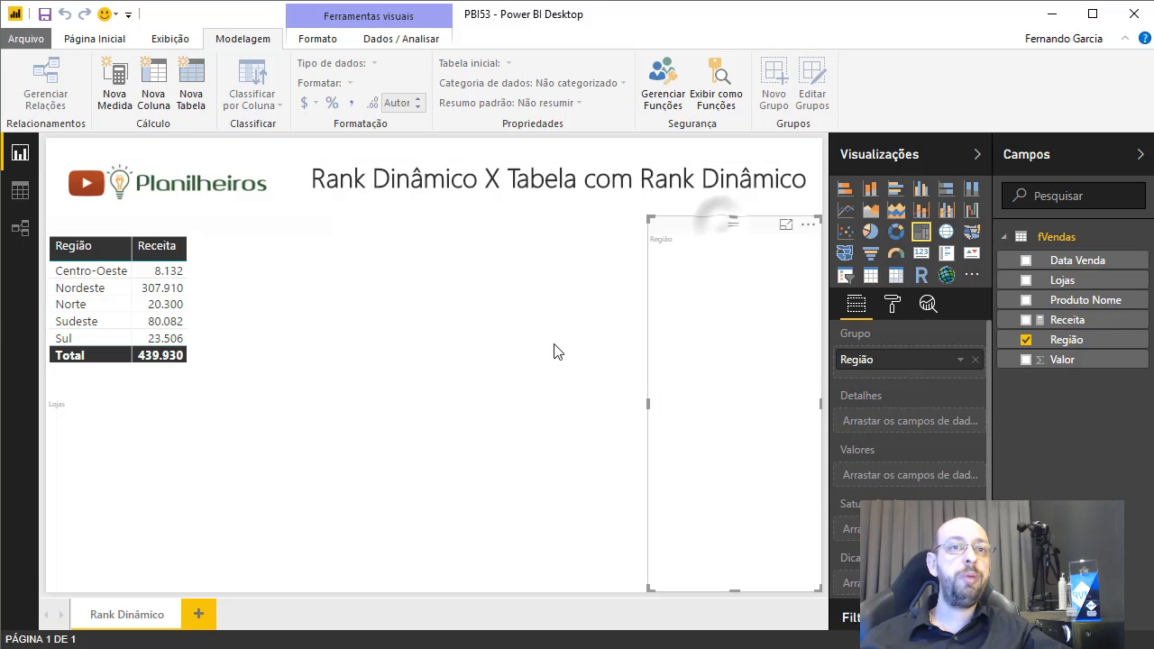
click(461, 412)
click(703, 279)
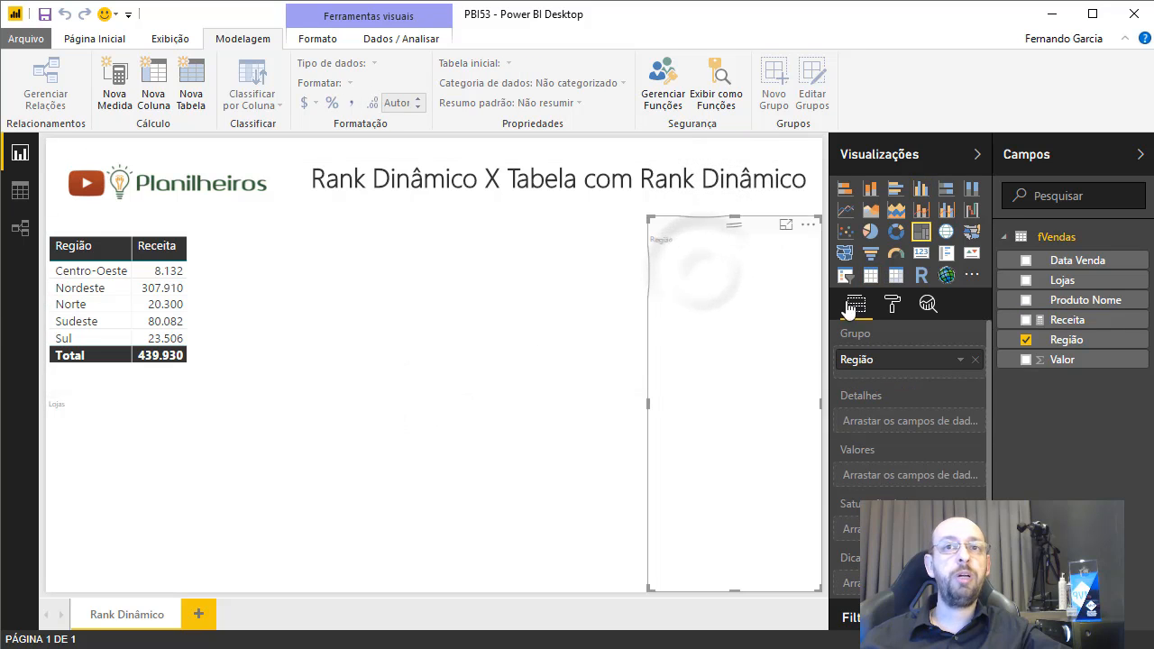
drag(1068, 320, 916, 483)
click(305, 406)
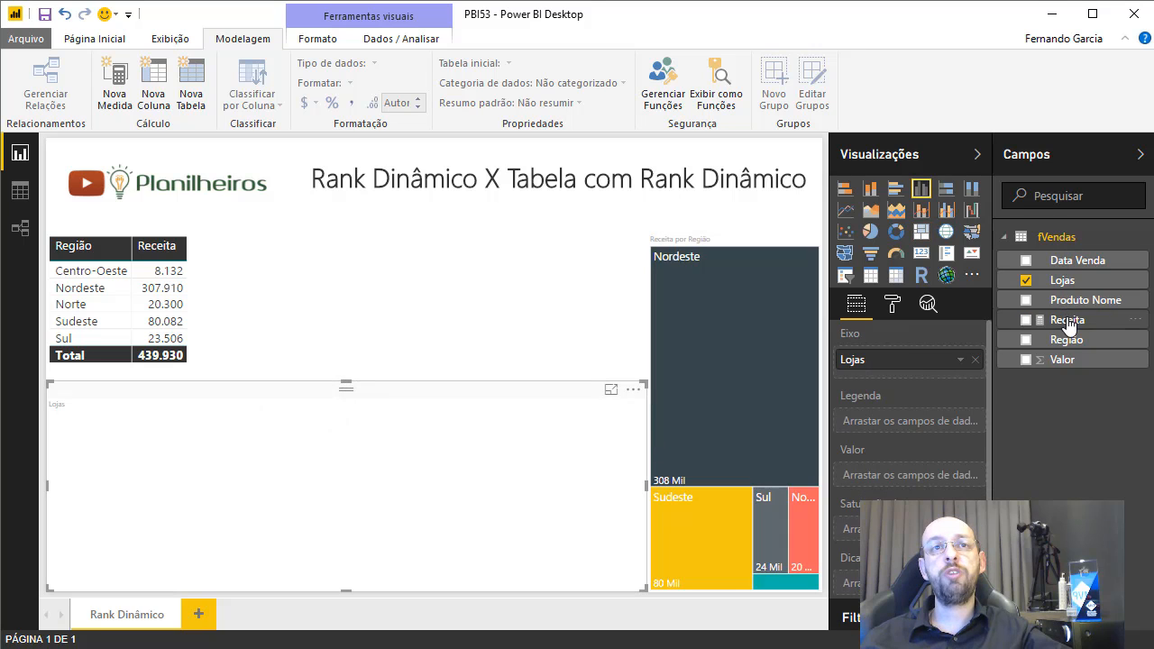
drag(1068, 323, 301, 474)
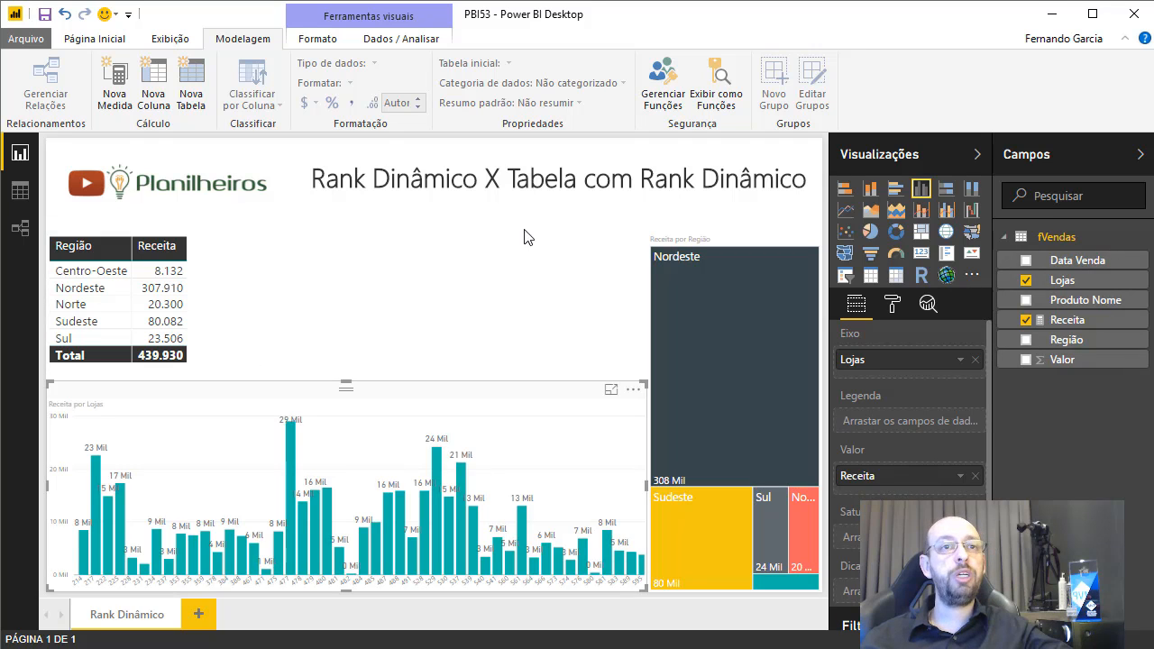
Cross-filter the report by Nordeste, Sudeste and Sul in turn from the treemap to check the other visuals
click(693, 328)
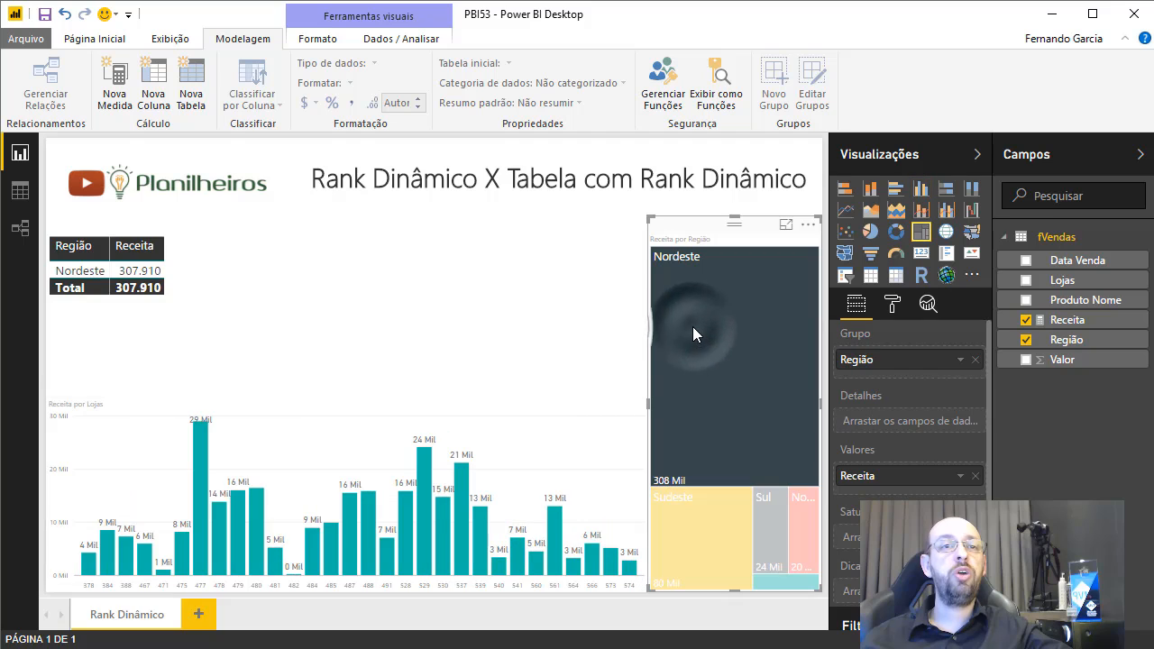
click(700, 531)
click(779, 529)
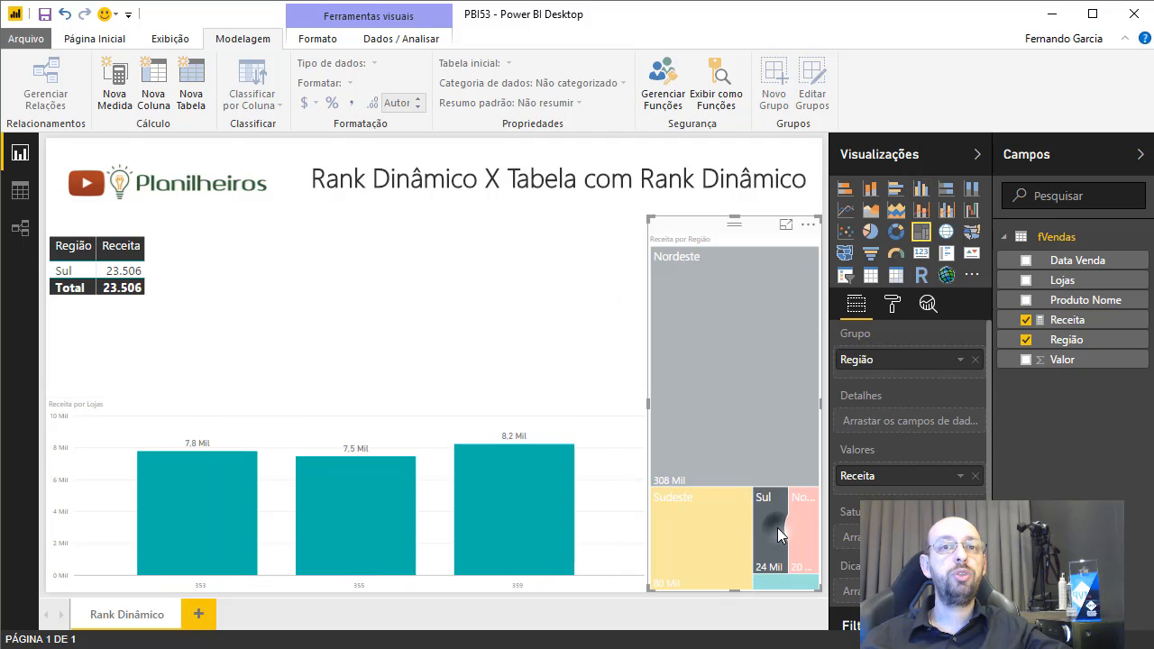
Cross-filter the report by Norte and Centro-Oeste in turn from the Região treemap, and clear the selection
click(799, 524)
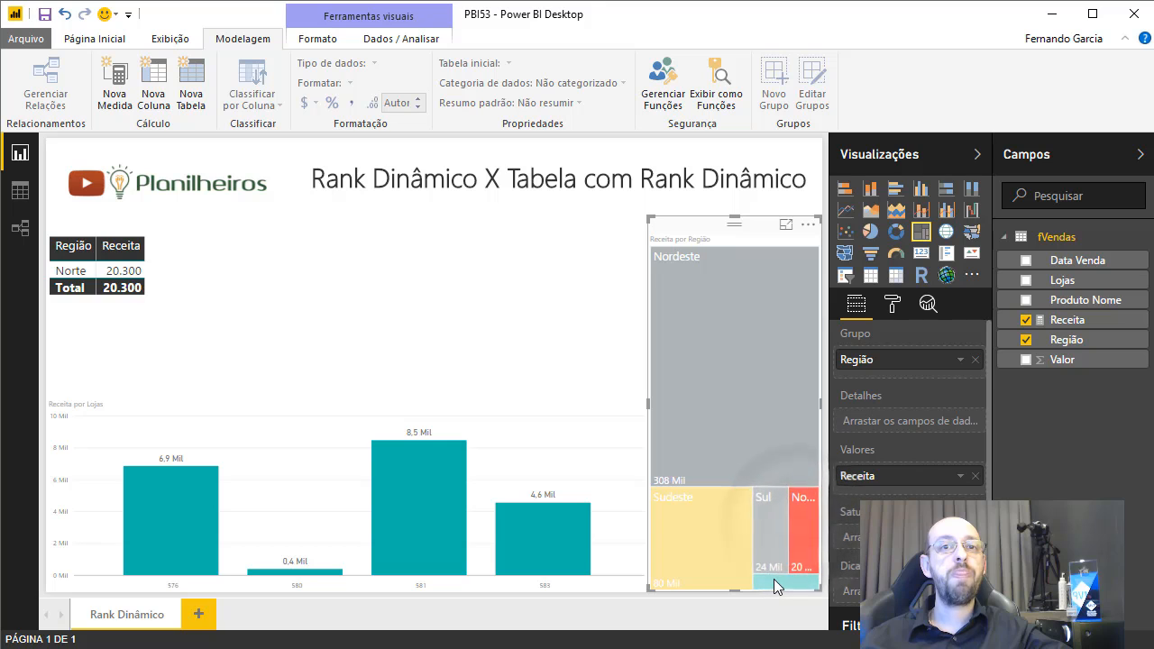
click(773, 578)
click(774, 579)
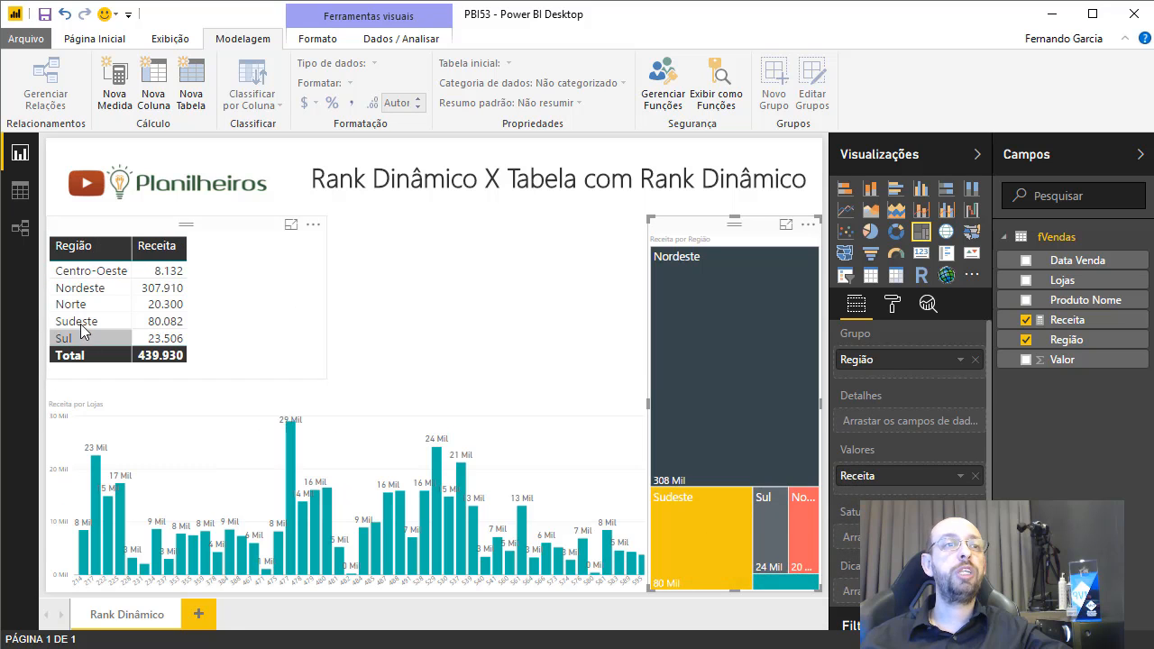
Highlight the other visuals by Nordeste, Norte and Sudeste from the Região table, and clear the selection
click(81, 287)
click(86, 305)
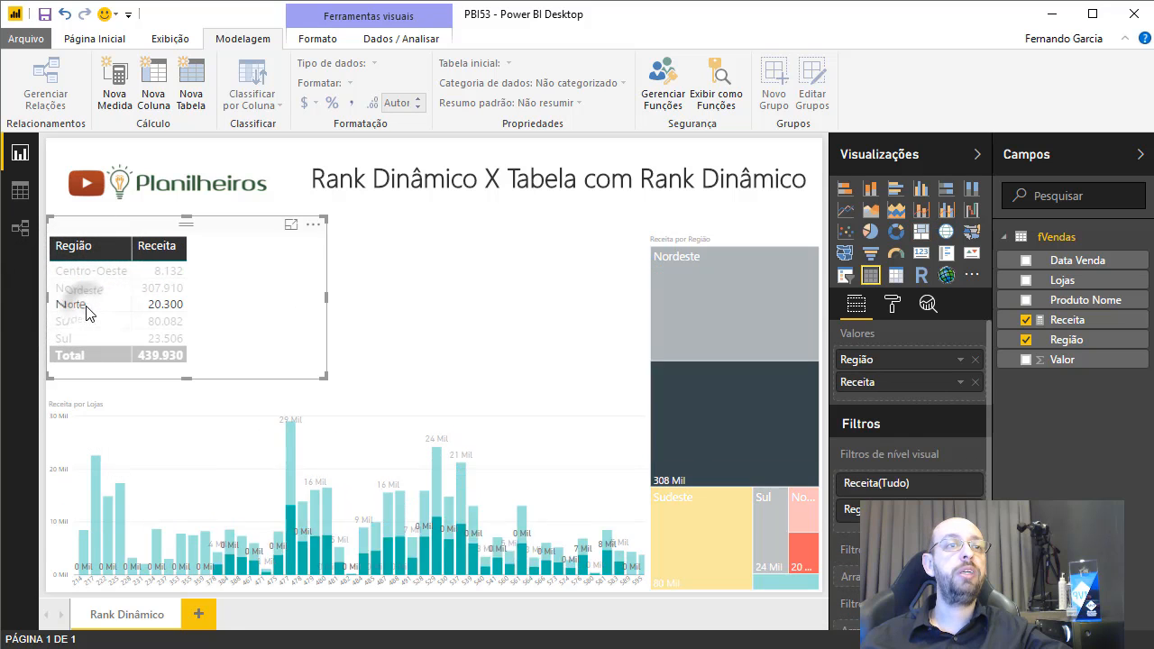
click(83, 321)
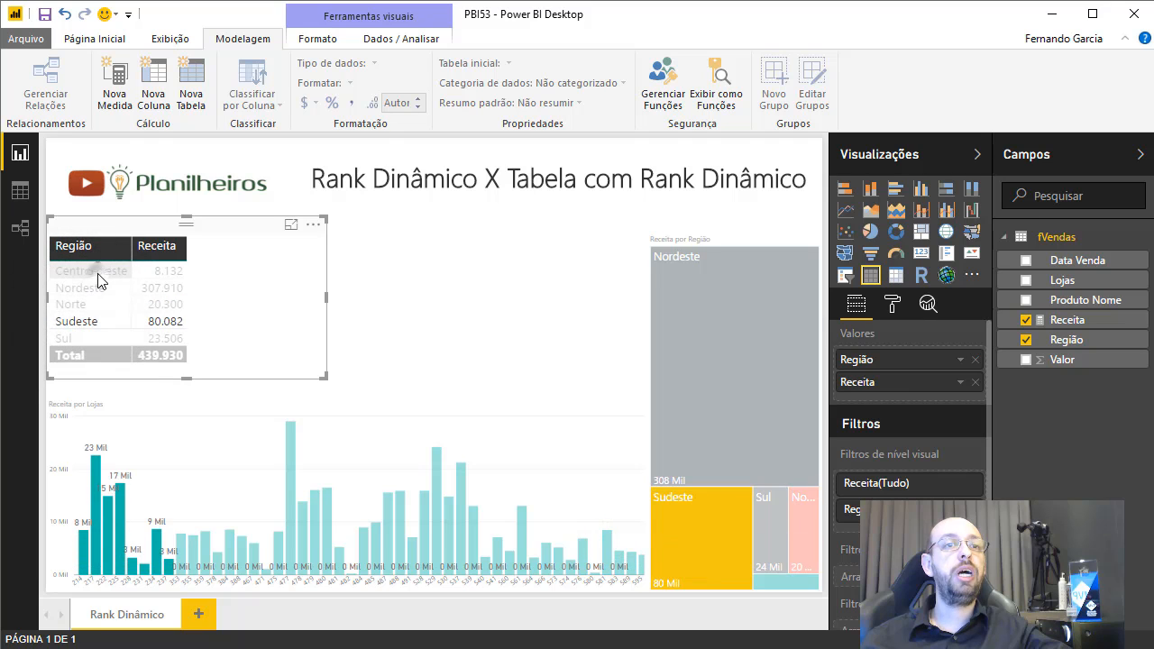
click(102, 319)
click(170, 303)
click(170, 304)
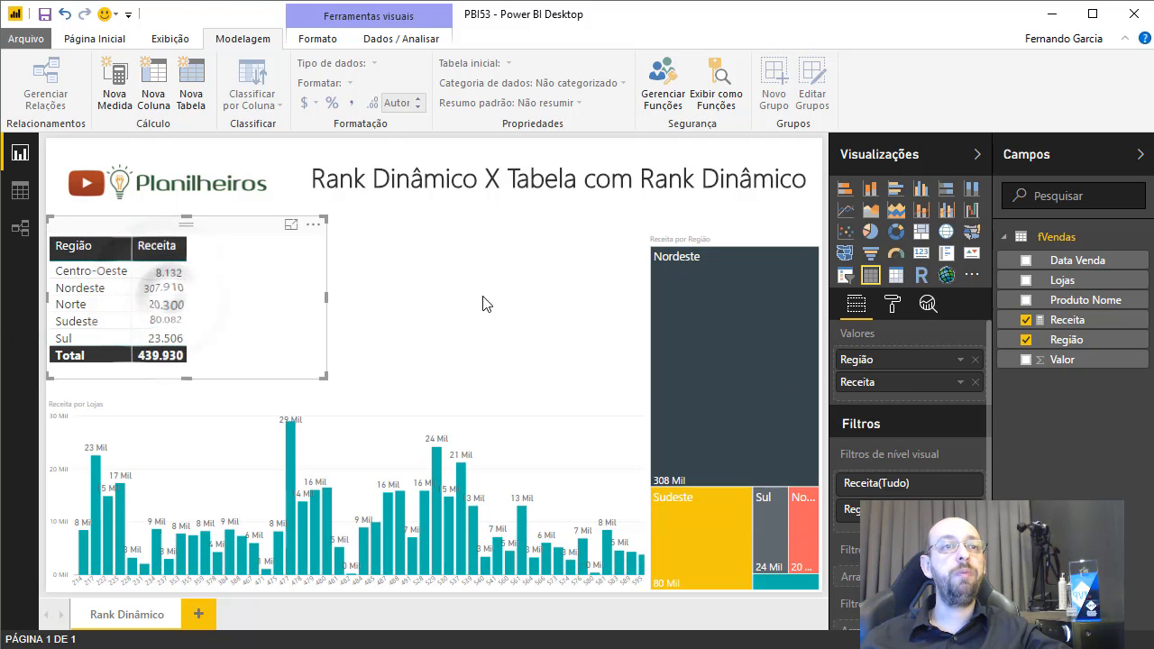
click(482, 301)
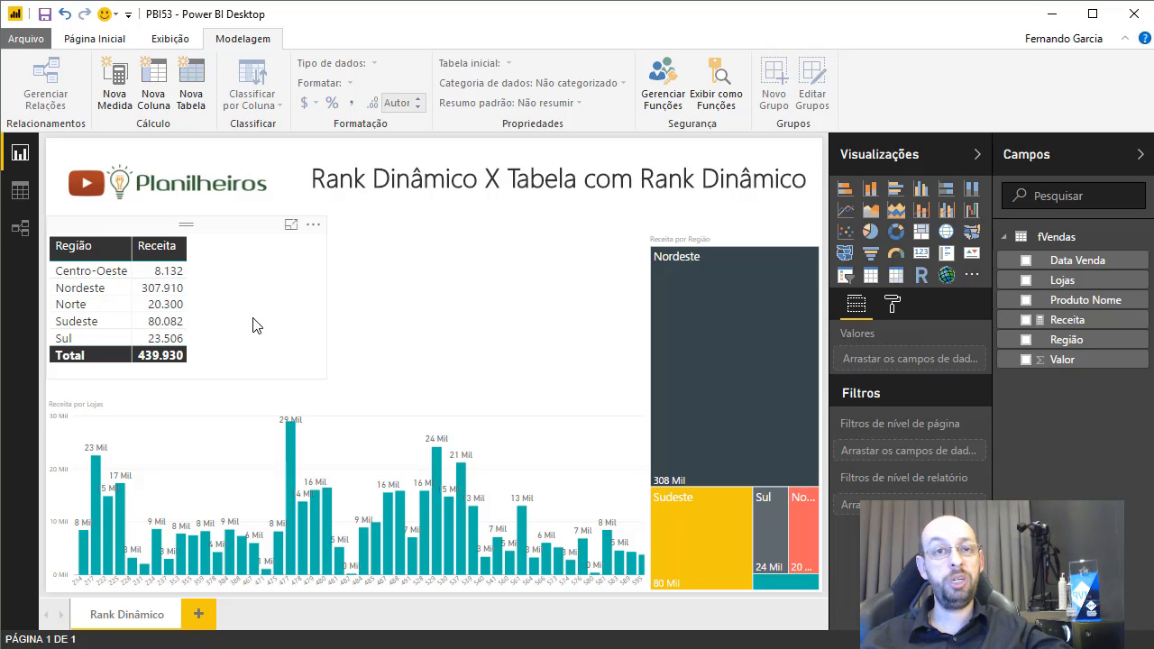
Start a new measure in fVendas named Rank Receita por Região, using the RANKX function
right_click(1041, 239)
click(988, 259)
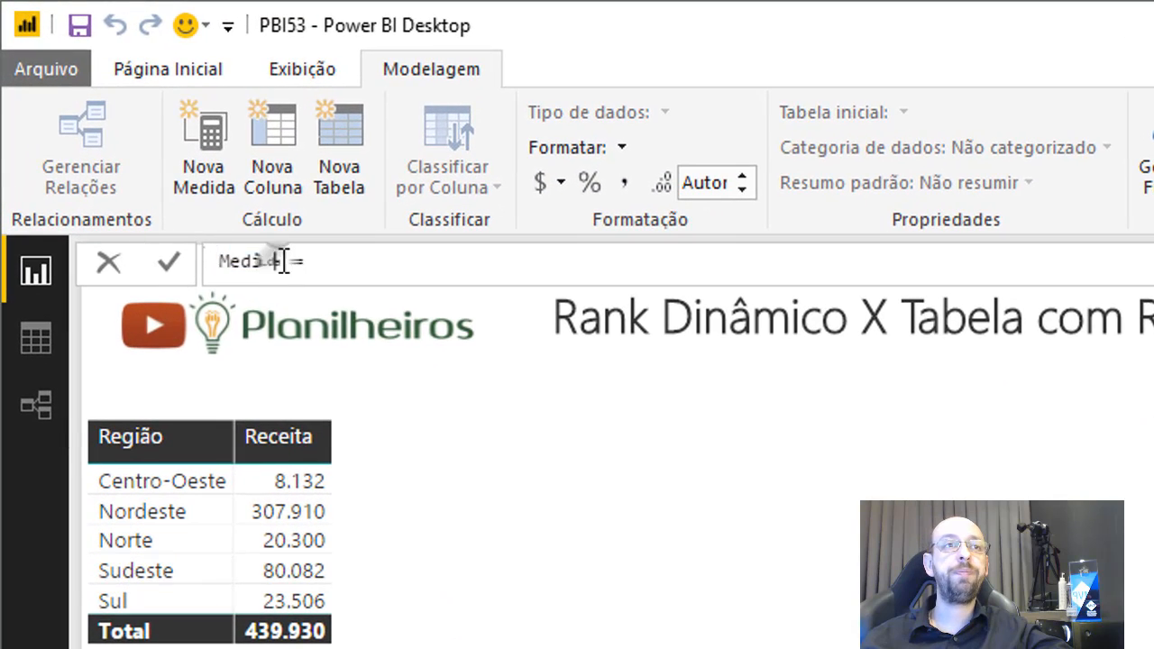
text(Rank)
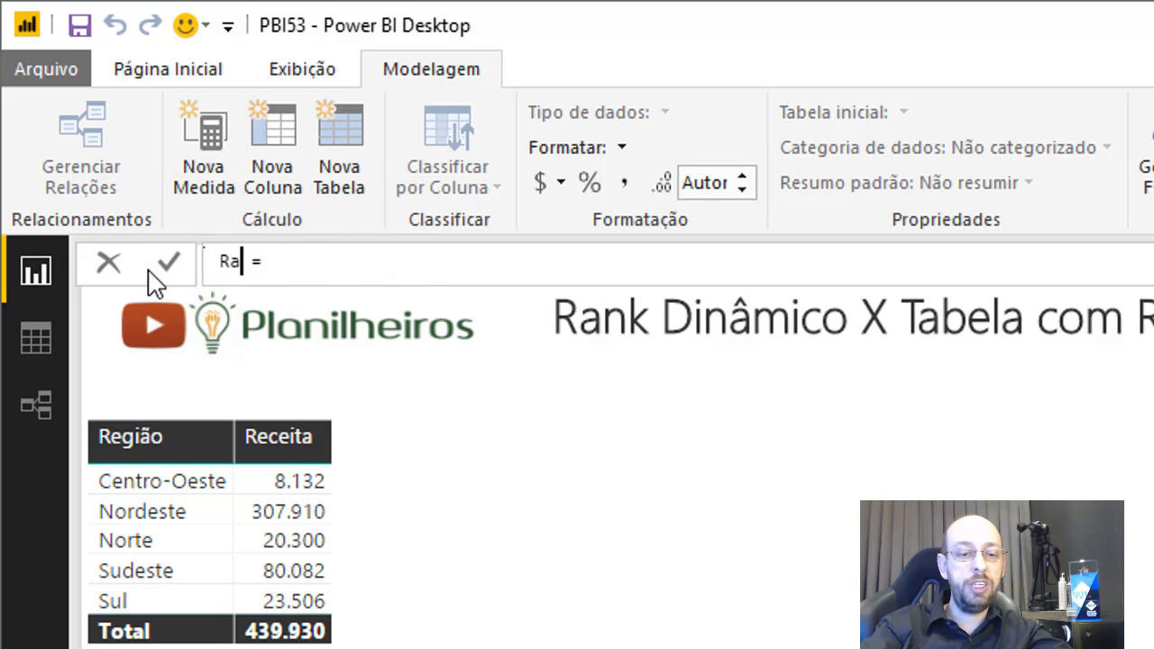
text( Receita)
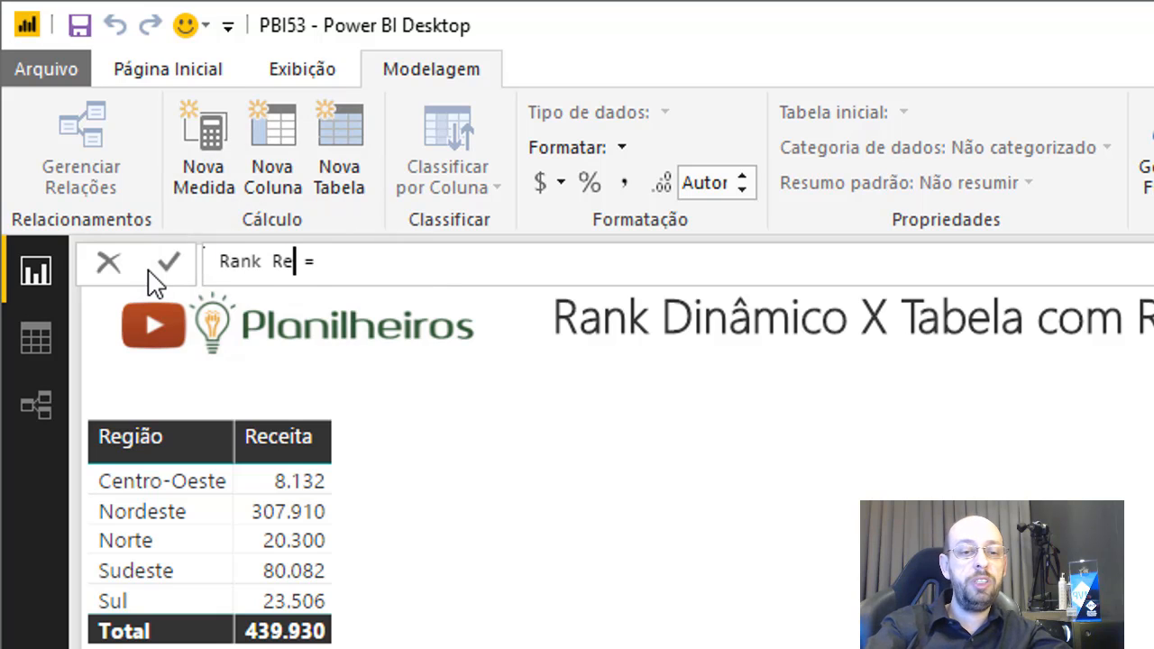
text( por Regi)
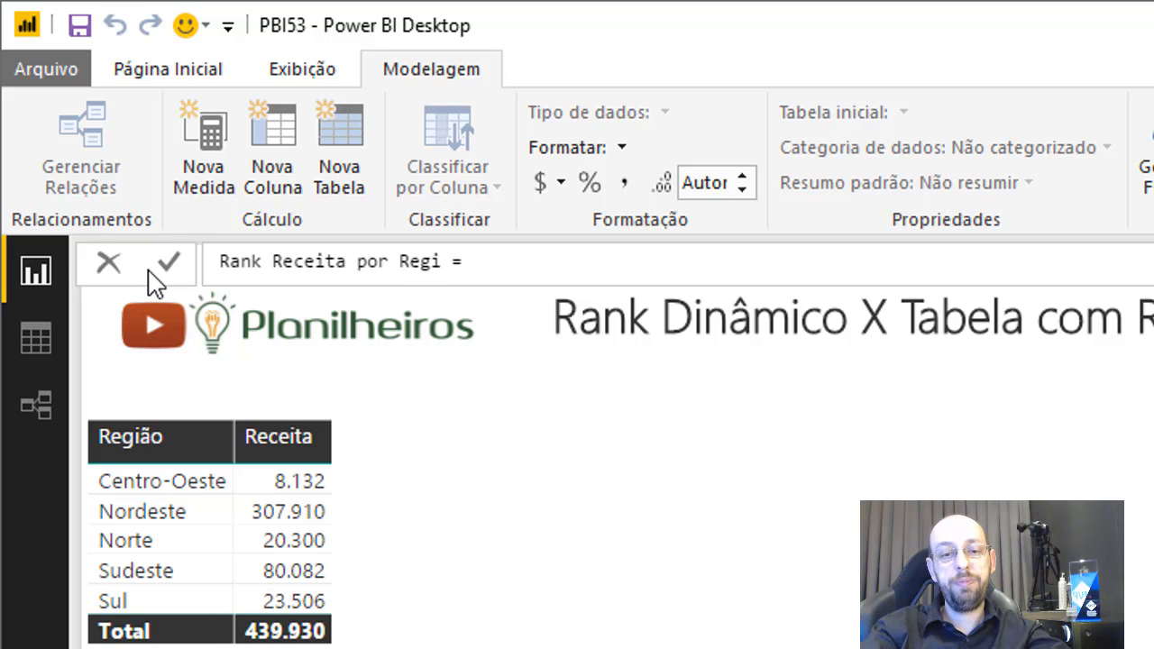
text(ão = )
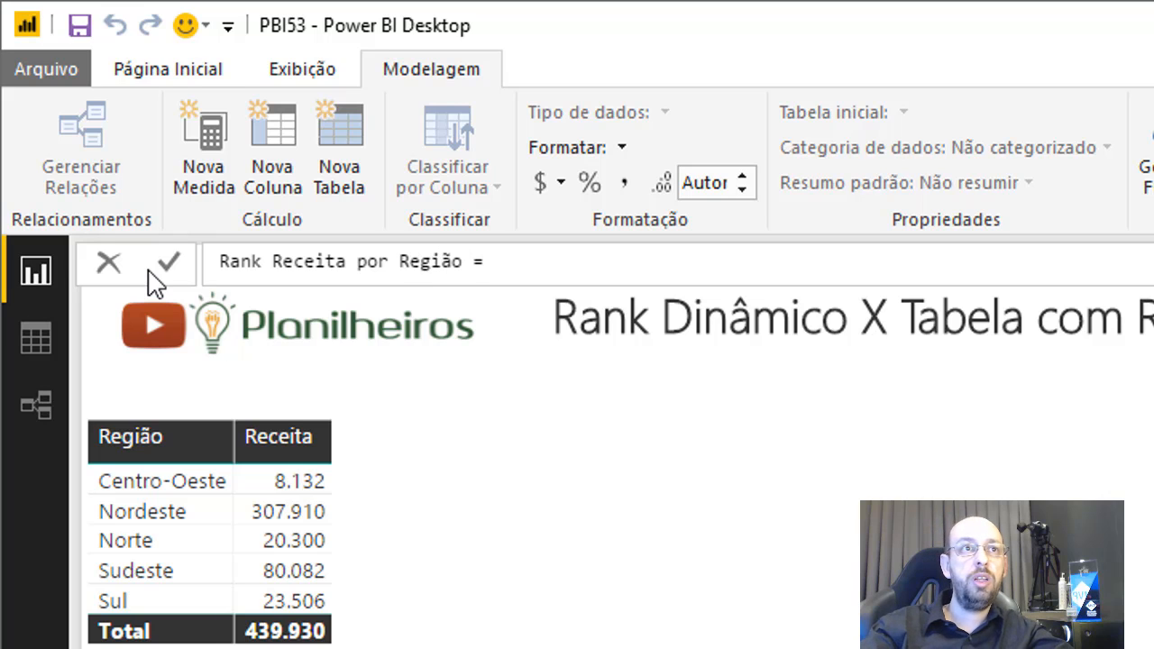
text(rank)
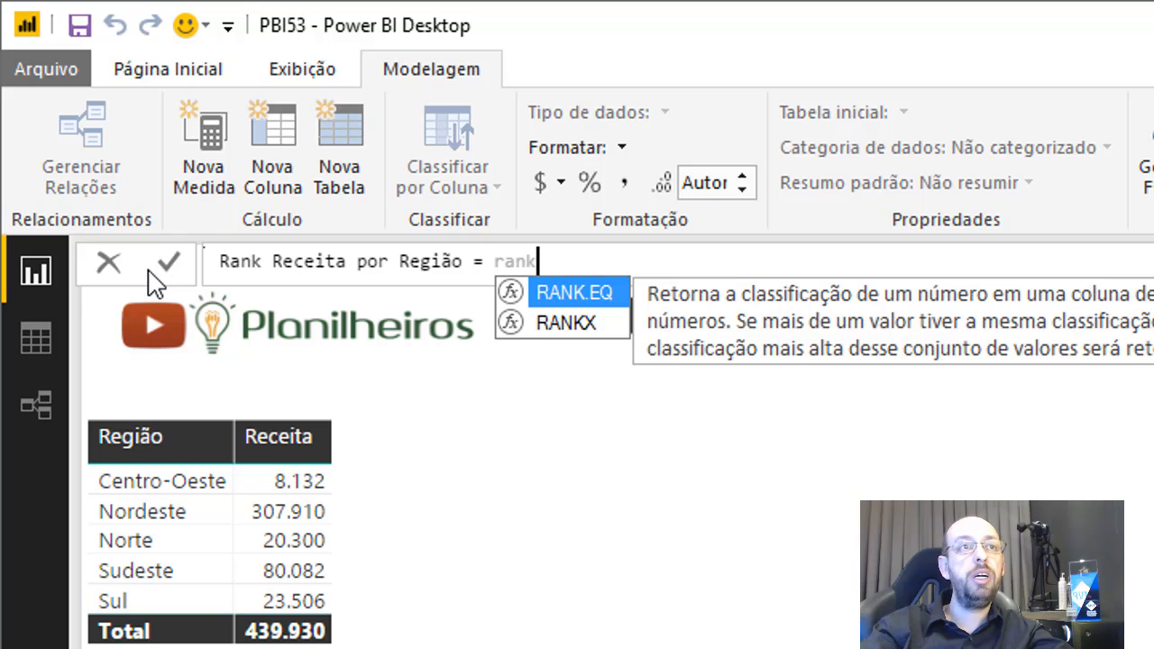
key(Down)
key(Tab)
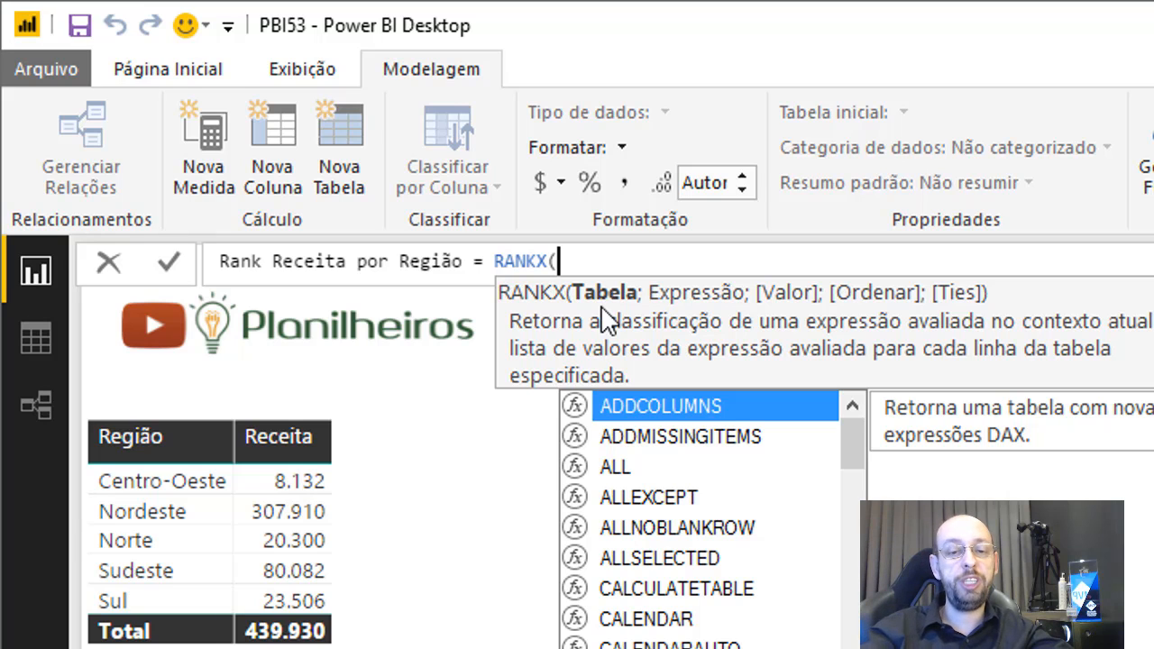
Enter ALLSELECTED(fVendas[Região]) as the table argument of RANKX in the Rank Receita por Região measure
text(all)
key(Down)
key(Down)
key(Down)
key(Tab)
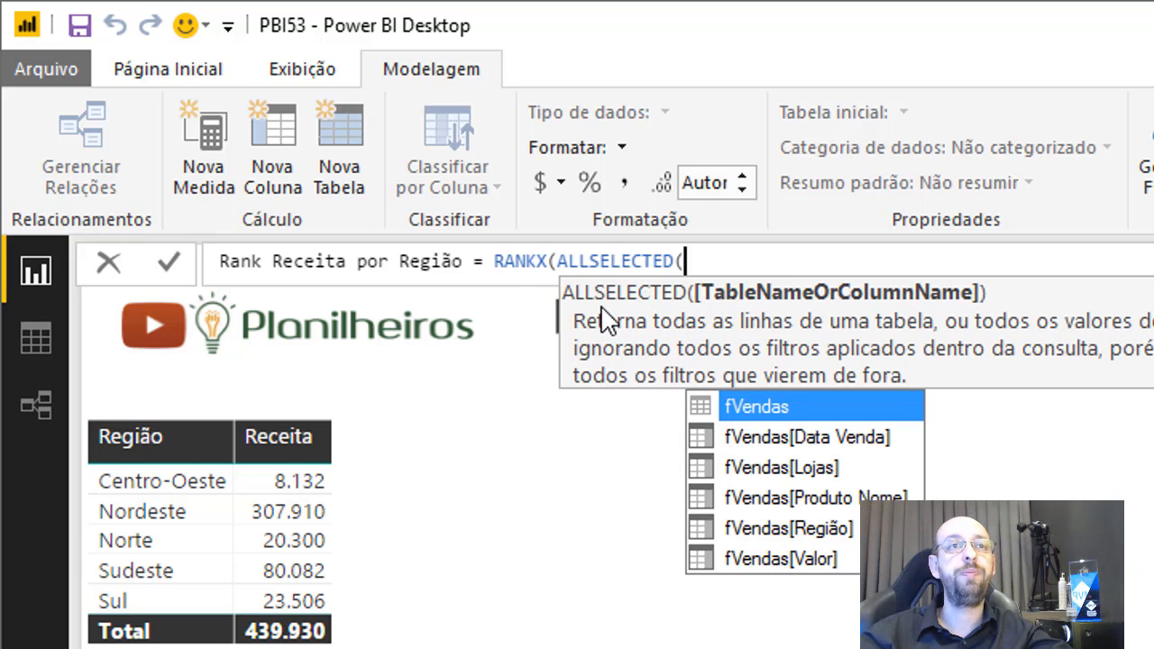
text(re)
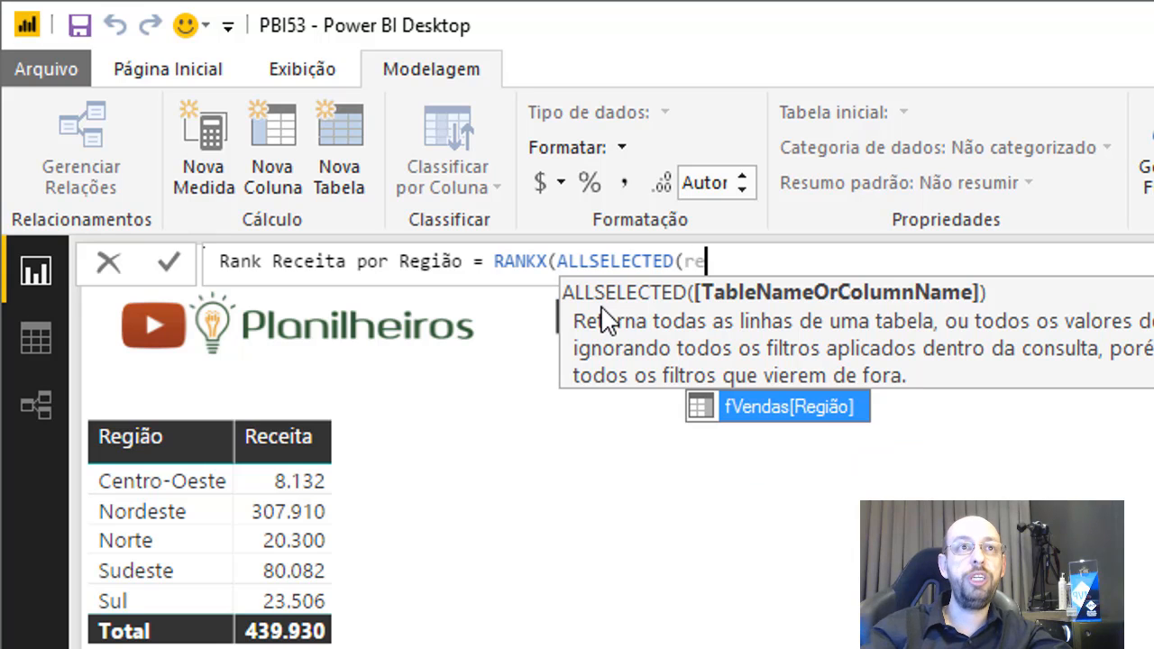
key(Tab)
text())
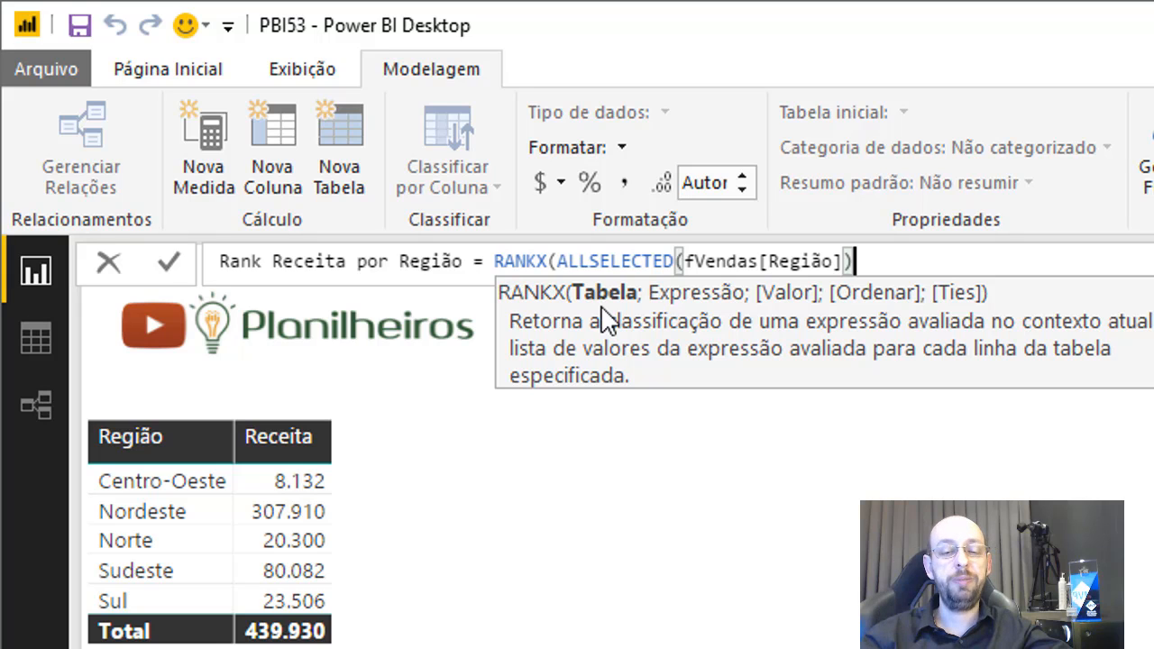
text();)
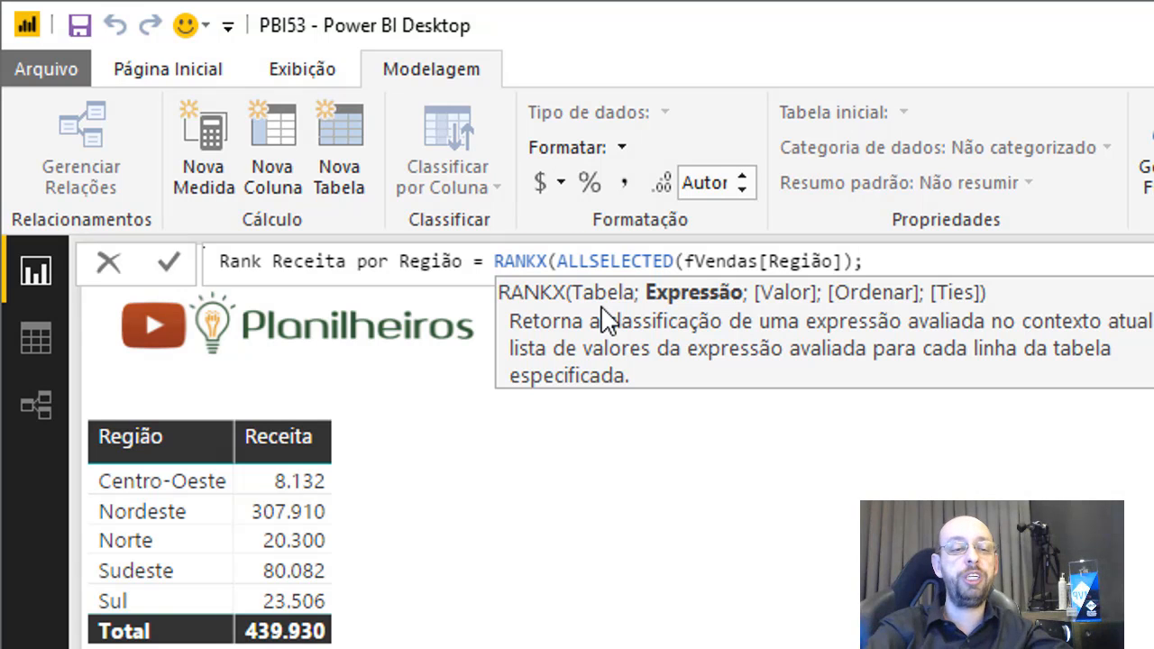
Set [Receita] as the ranked expression, close the RANKX formula and commit the measure
text(rece)
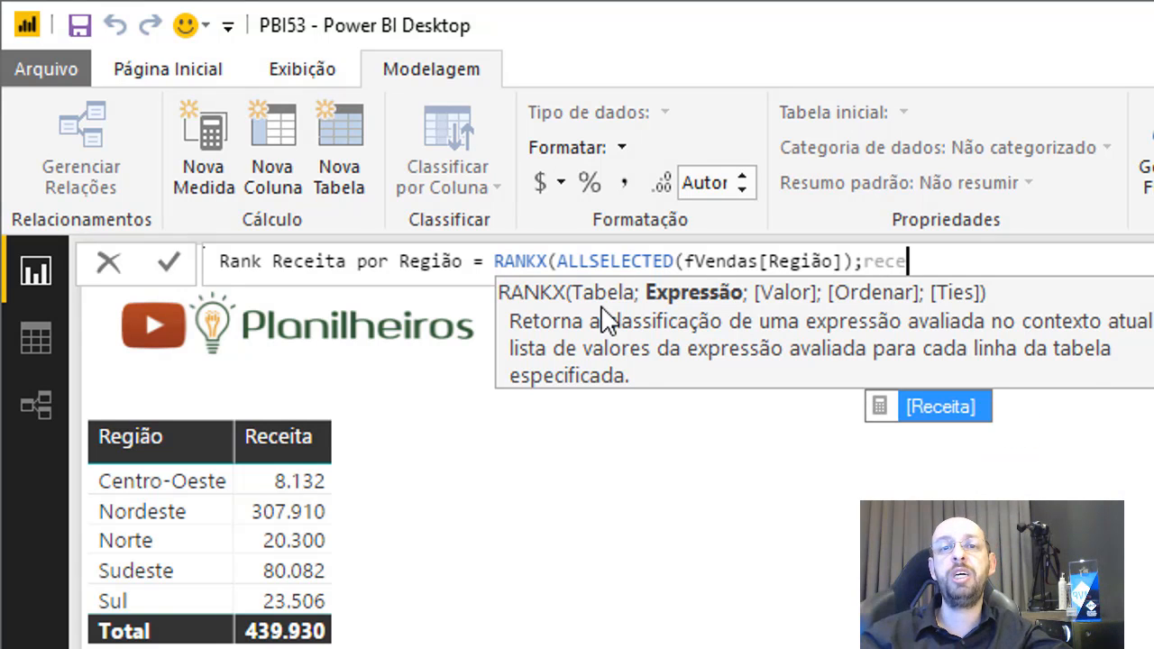
key(Tab)
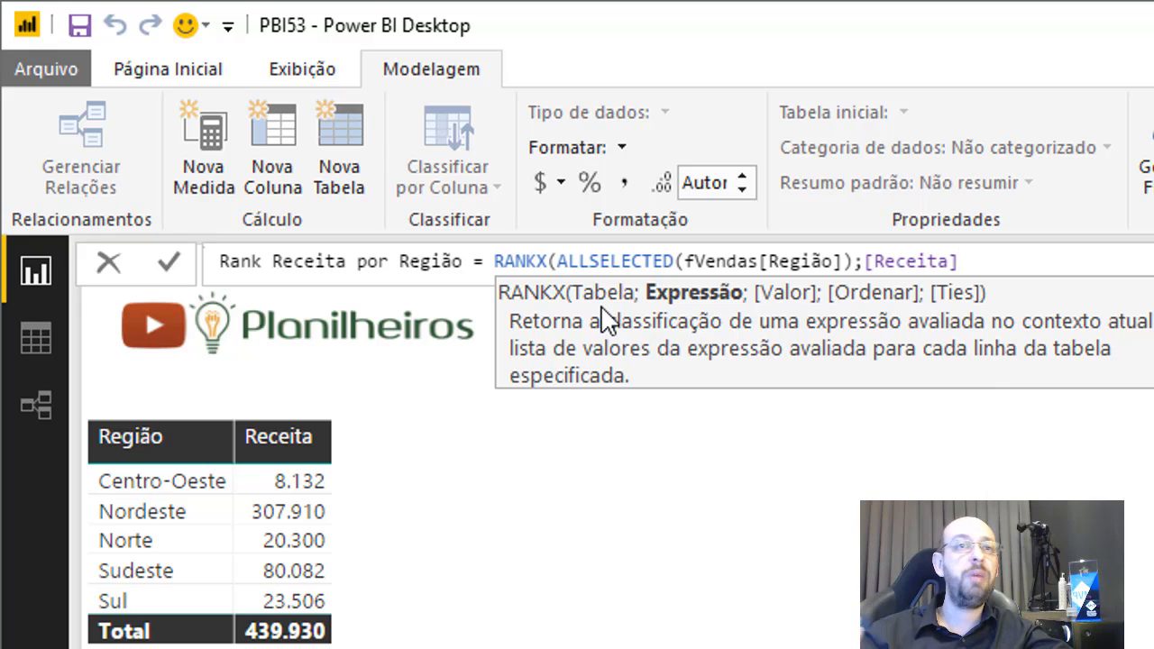
text())
key(Return)
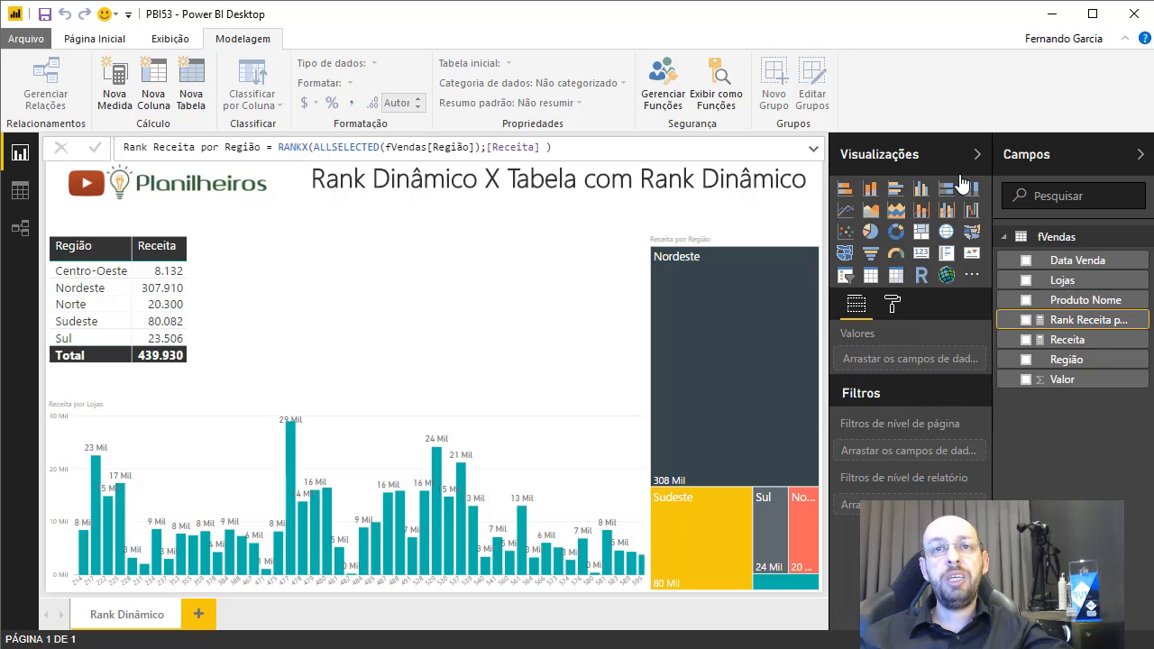
Add the Rank Receita por Região measure to the Região table and widen the visual to fit it
drag(1082, 320, 242, 305)
drag(325, 306, 376, 301)
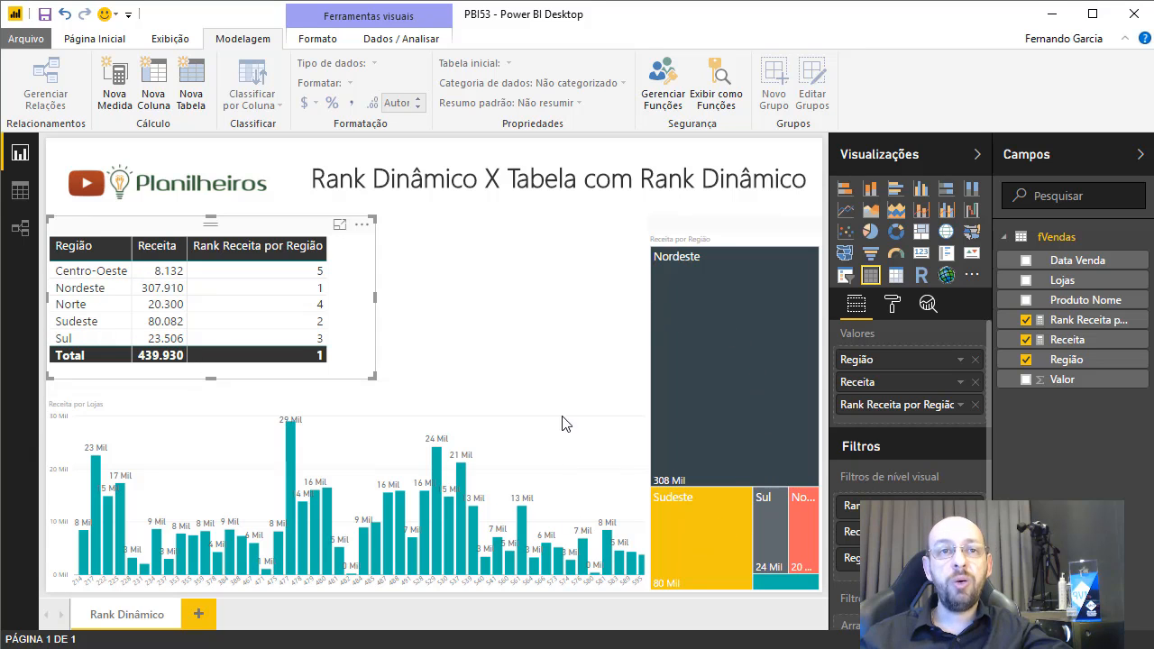
Check the rank by filtering from the treemap with Sudeste, adding Sul and Nordeste, and with Nordeste alone, and clear the filter
click(695, 531)
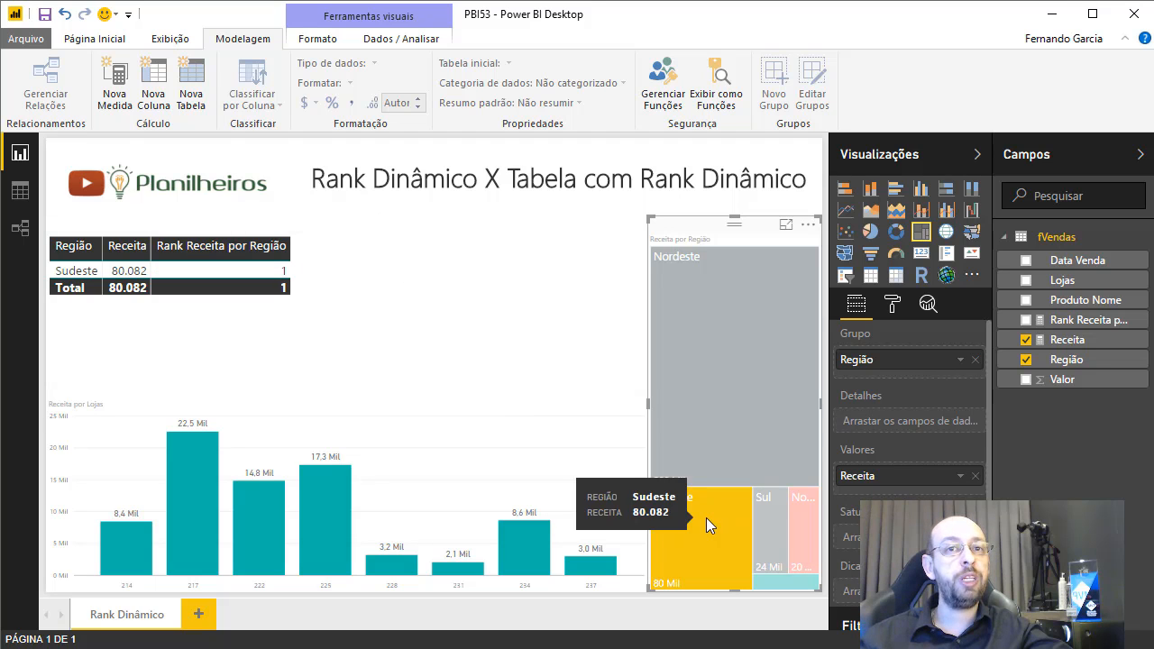
click(780, 528)
click(778, 524)
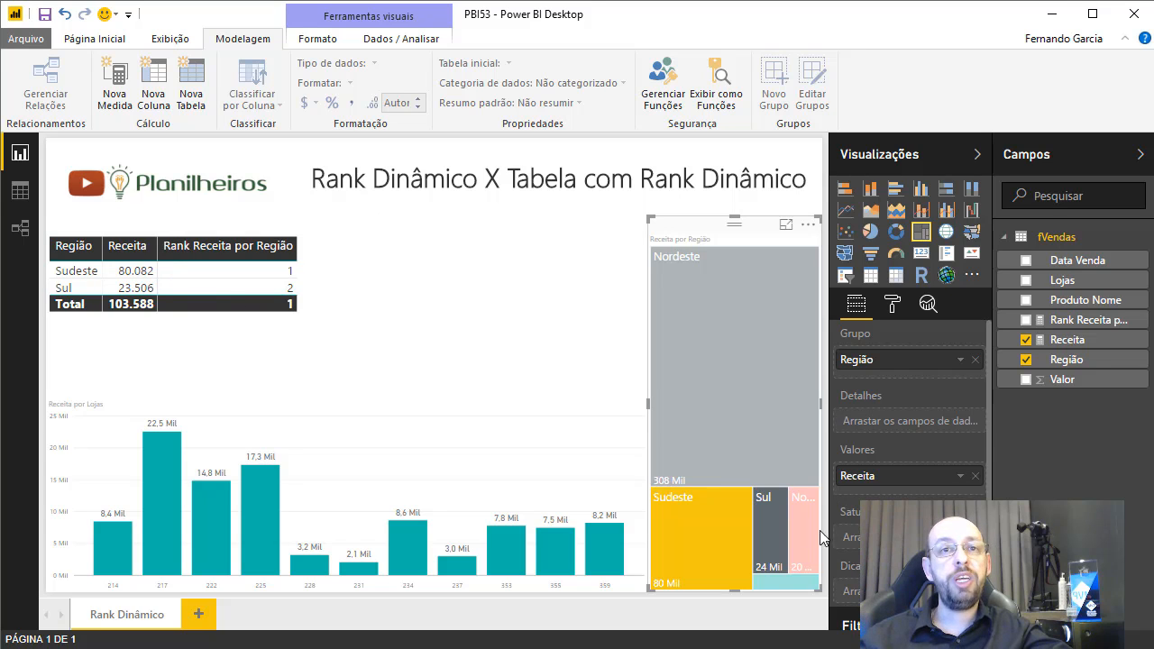
click(781, 383)
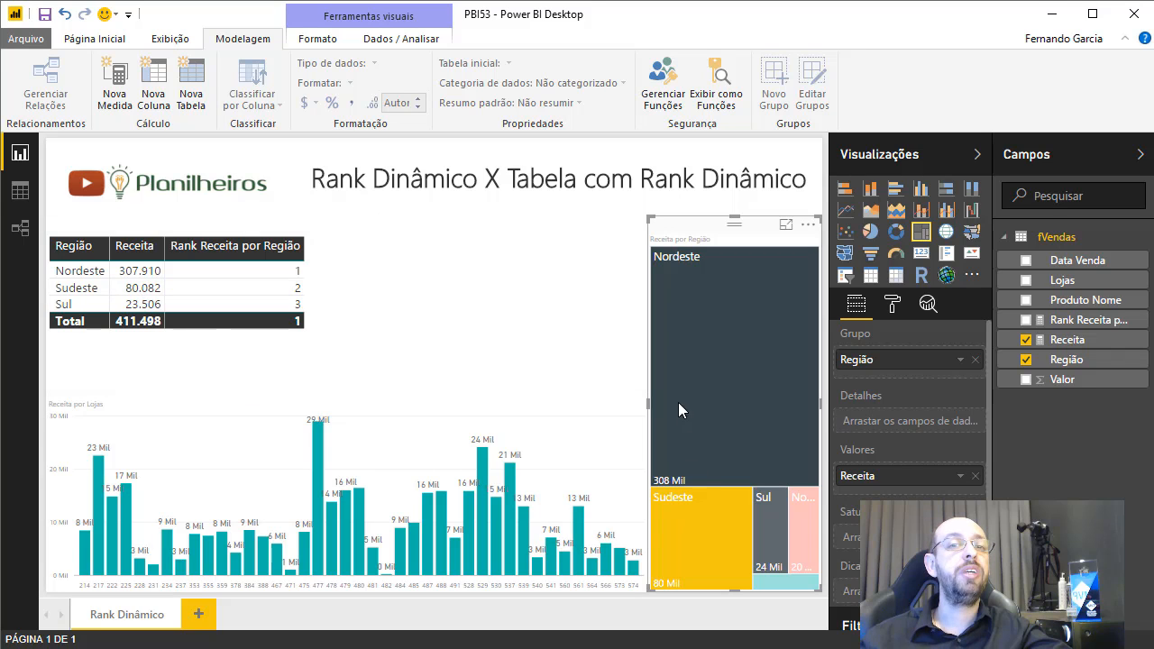
click(702, 371)
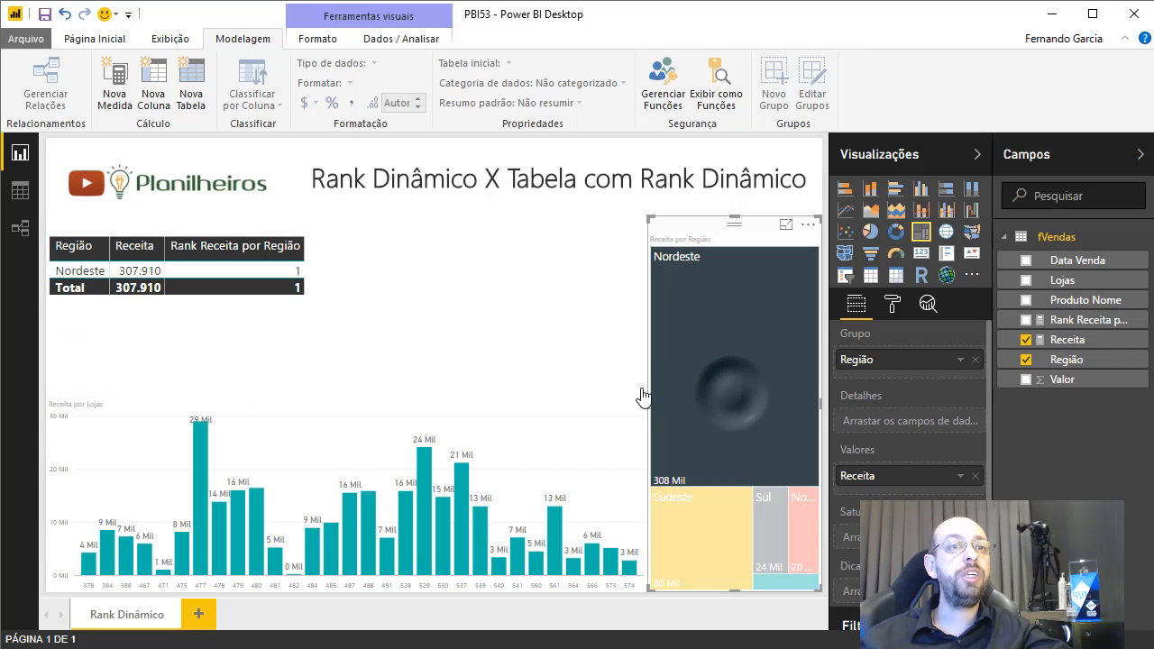
click(701, 373)
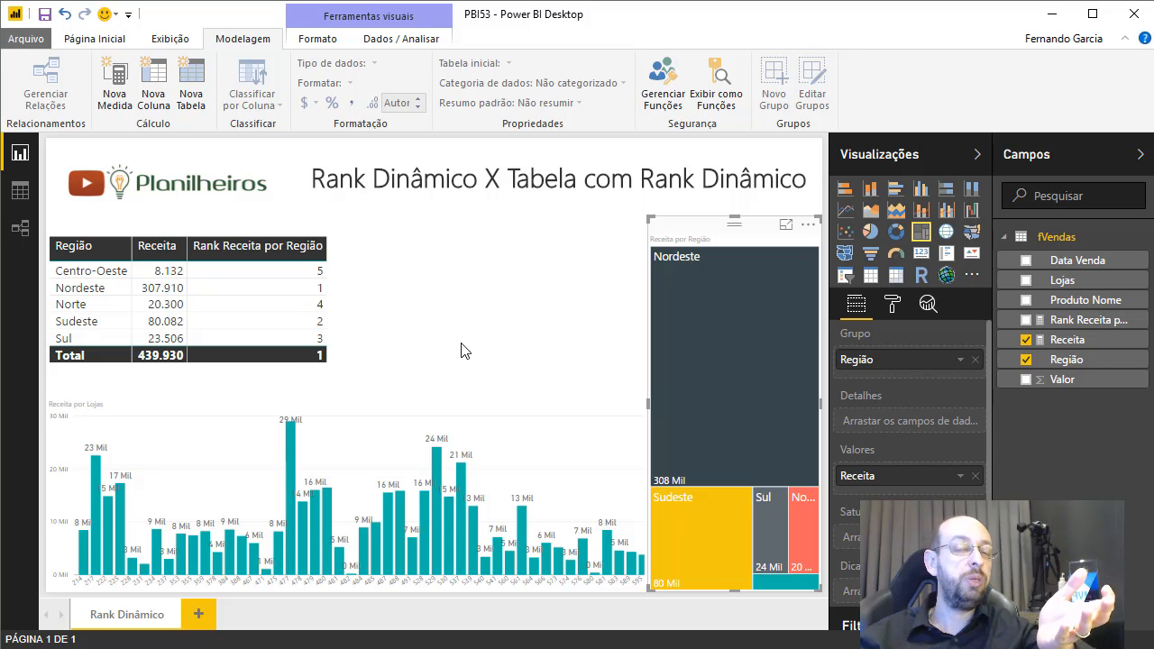
Select Nordeste and Sul together in the Região table to check their ranks, and clear the selection
click(97, 289)
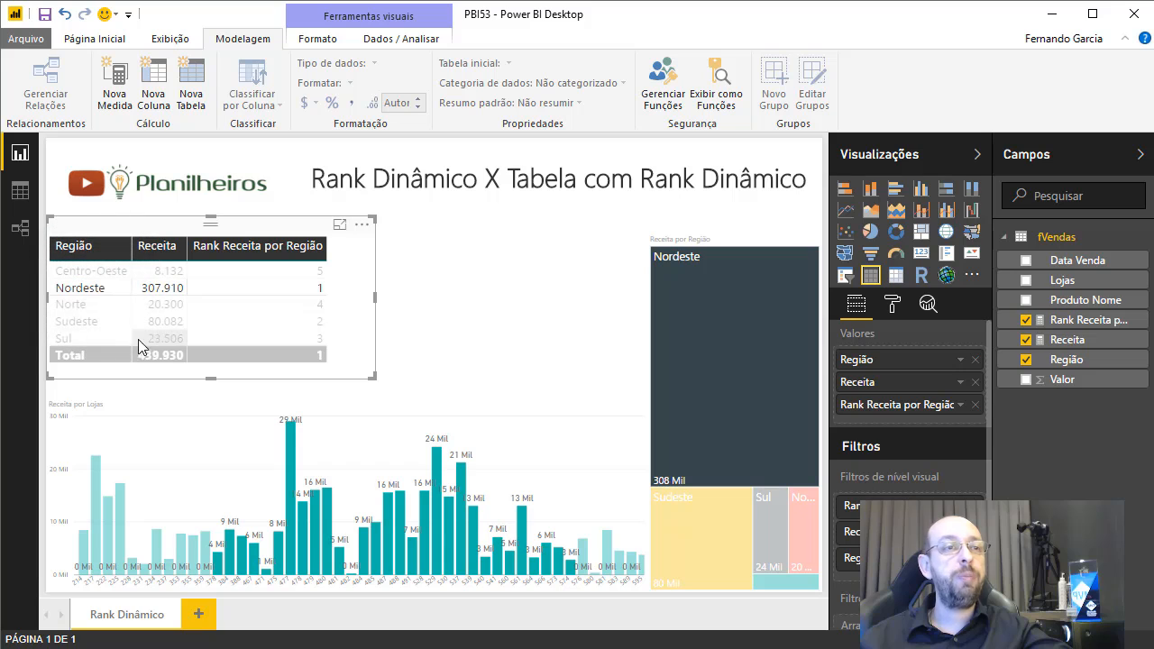
ctrl+click(88, 340)
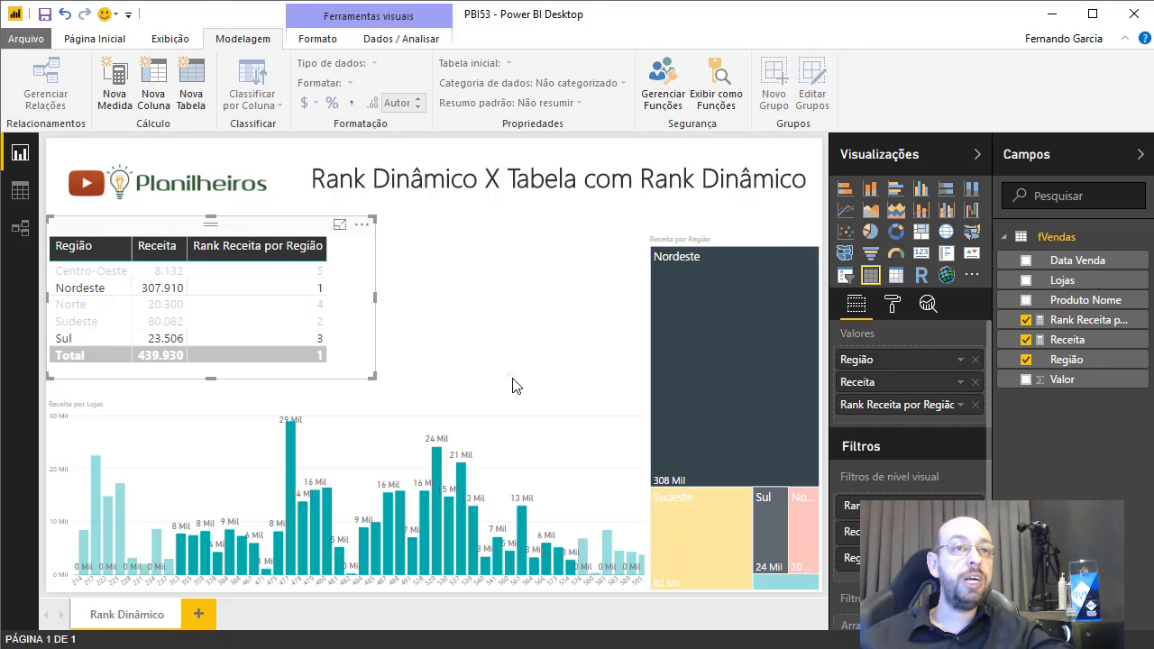
click(295, 333)
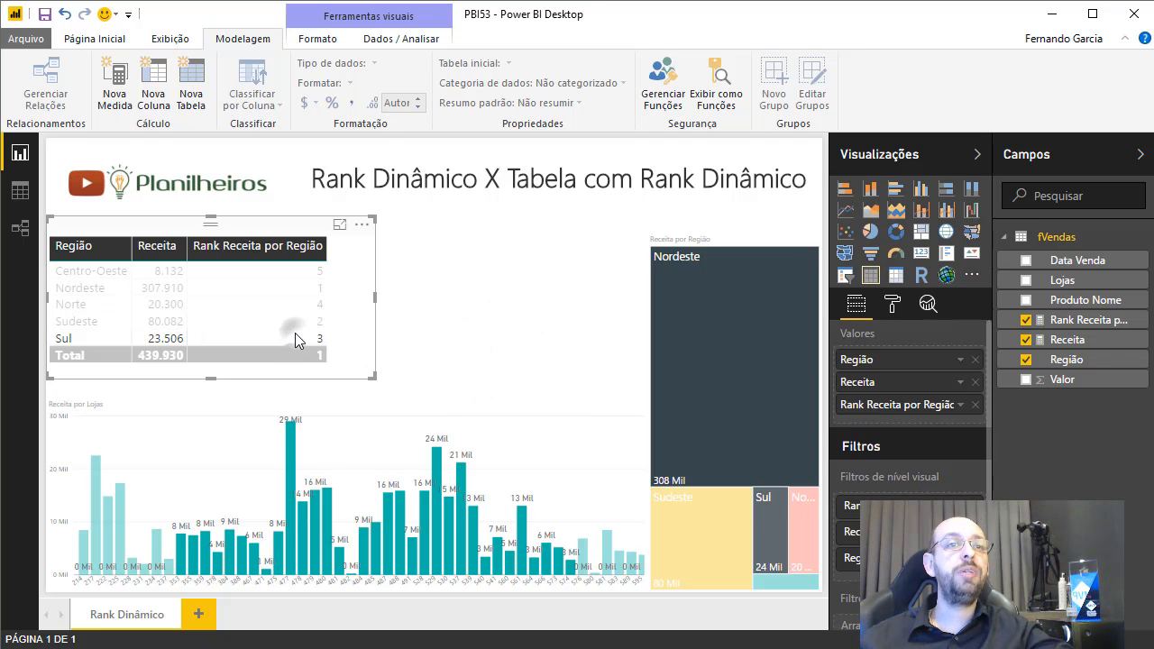
click(295, 334)
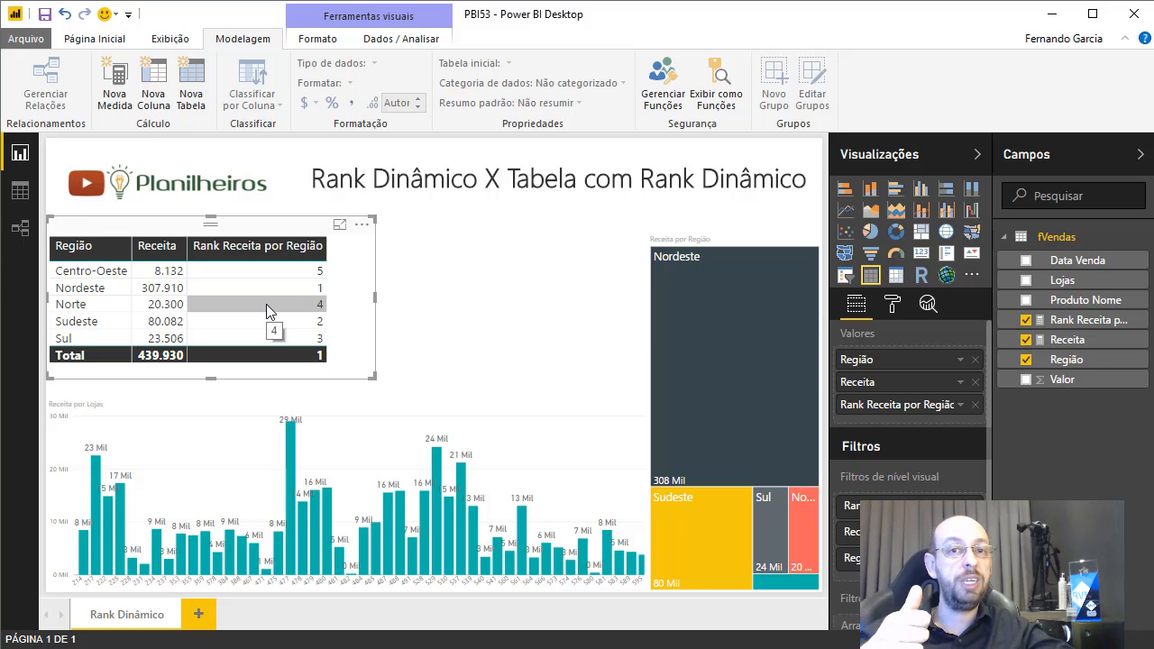
Create a new calculated table named dParâmetro Rank
click(476, 232)
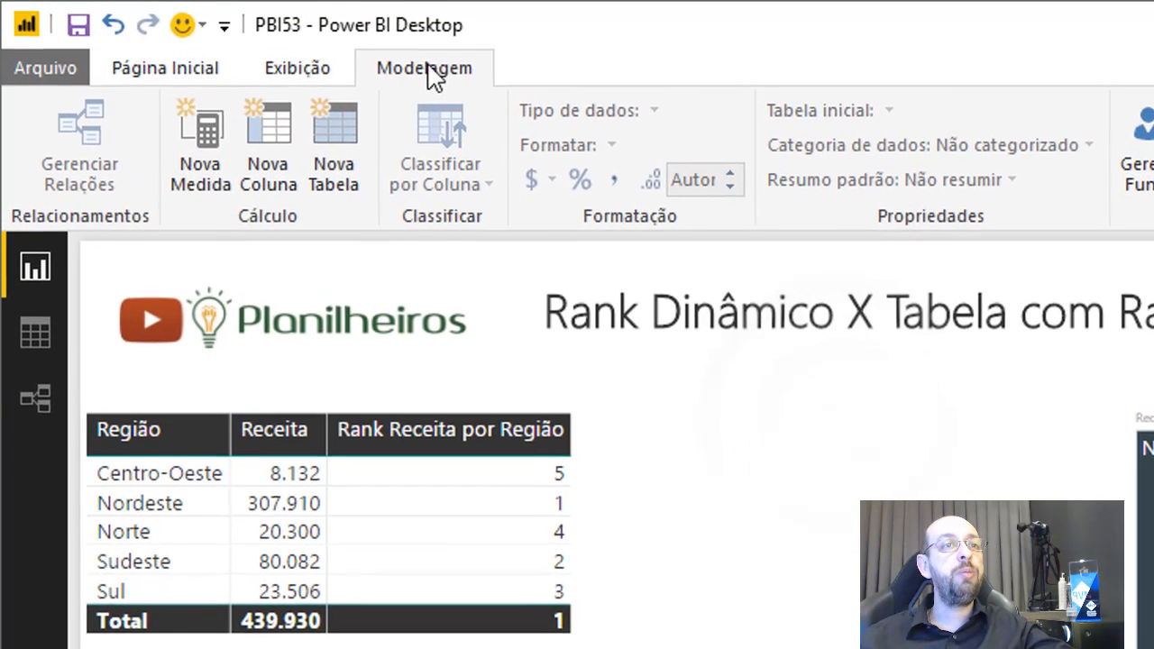
click(333, 145)
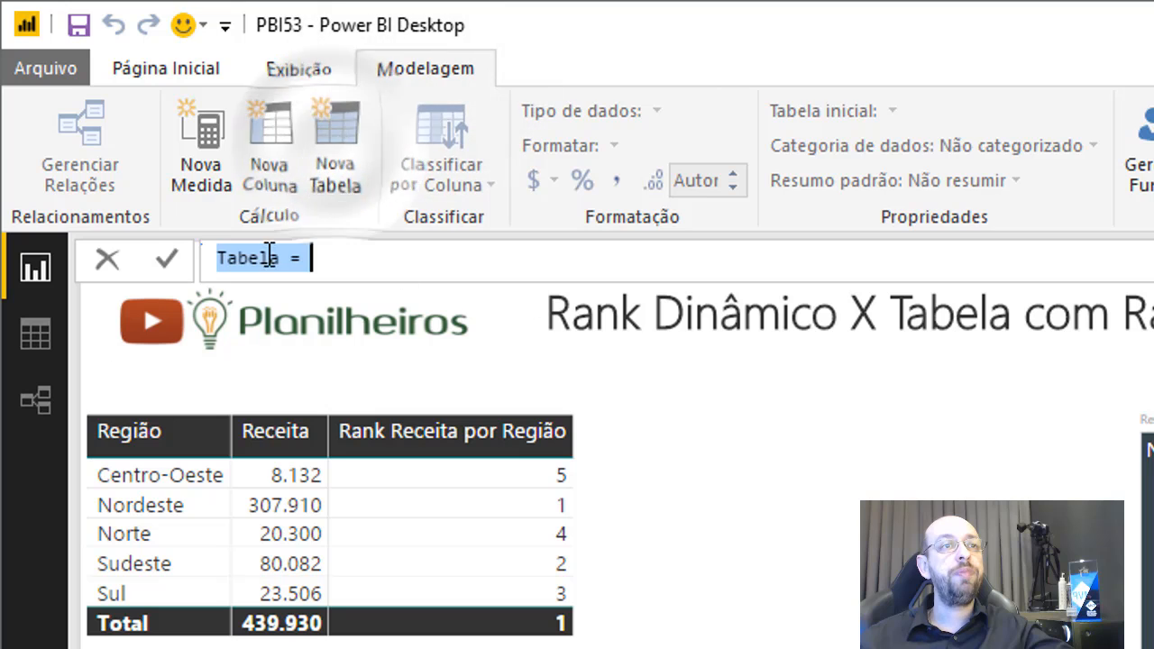
double_click(271, 258)
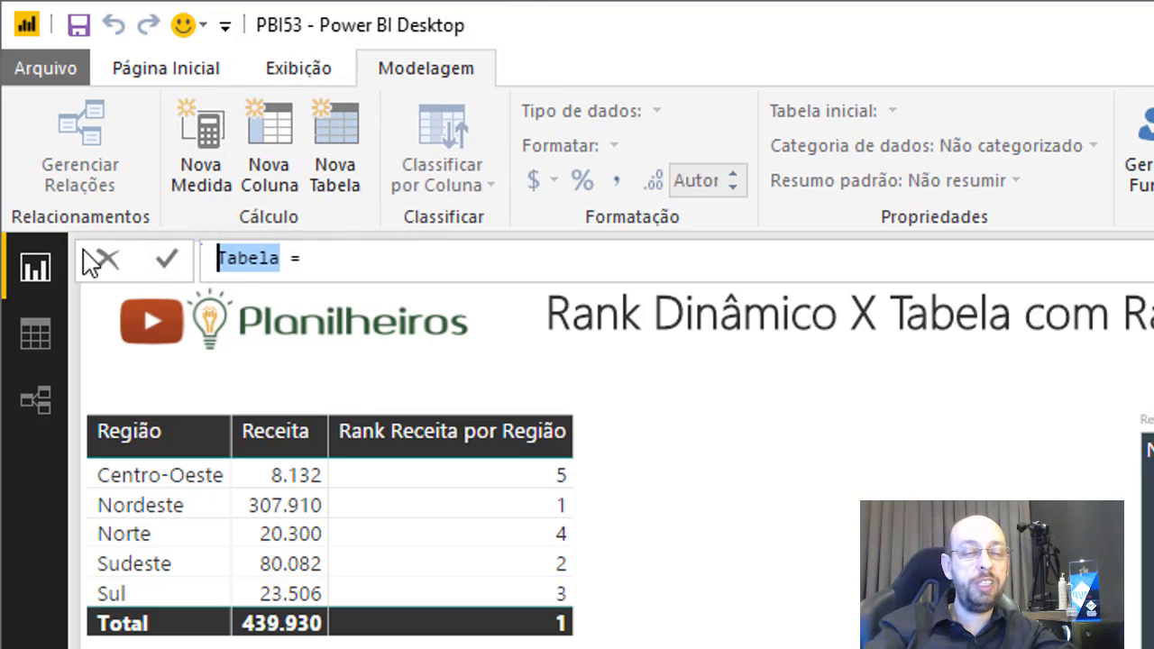
text(dPar)
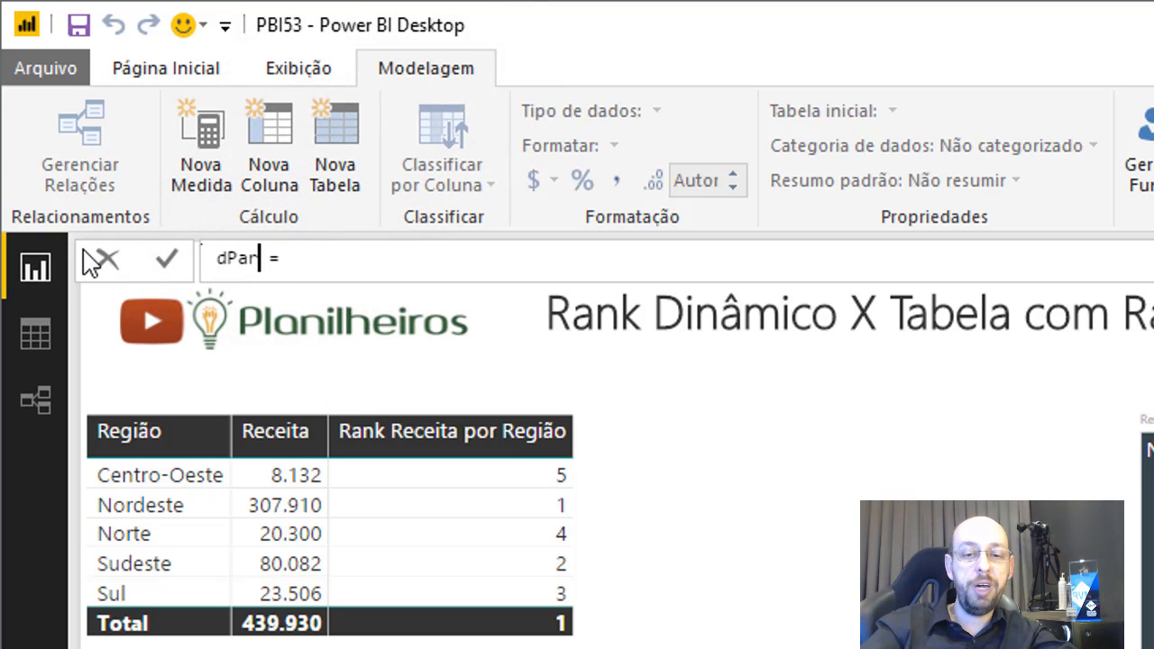
text(âmetro)
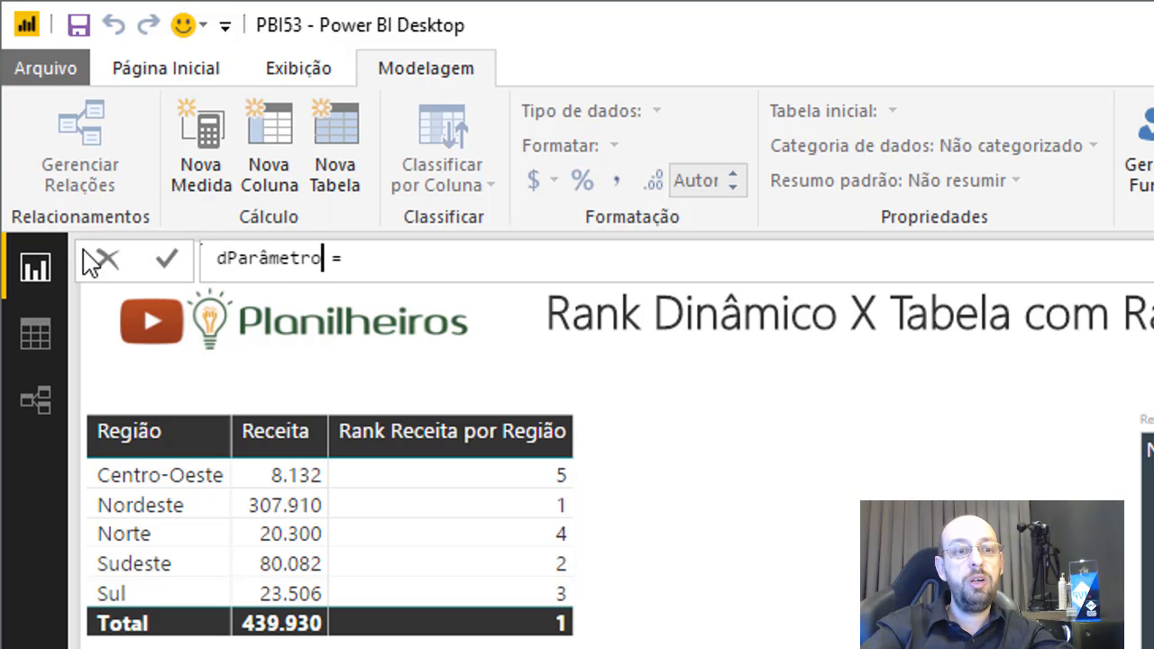
text( Rank)
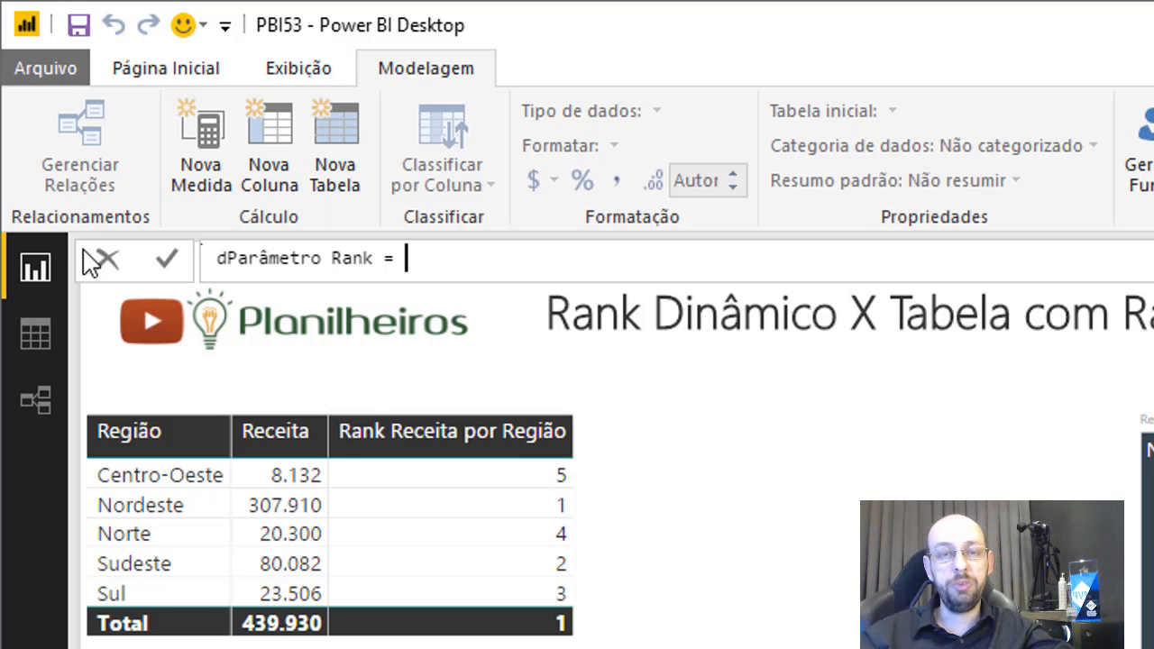
Begin the table formula with ADDCOLUMNS over DISTINCT(fVendas[Região]) as its base table
text( add)
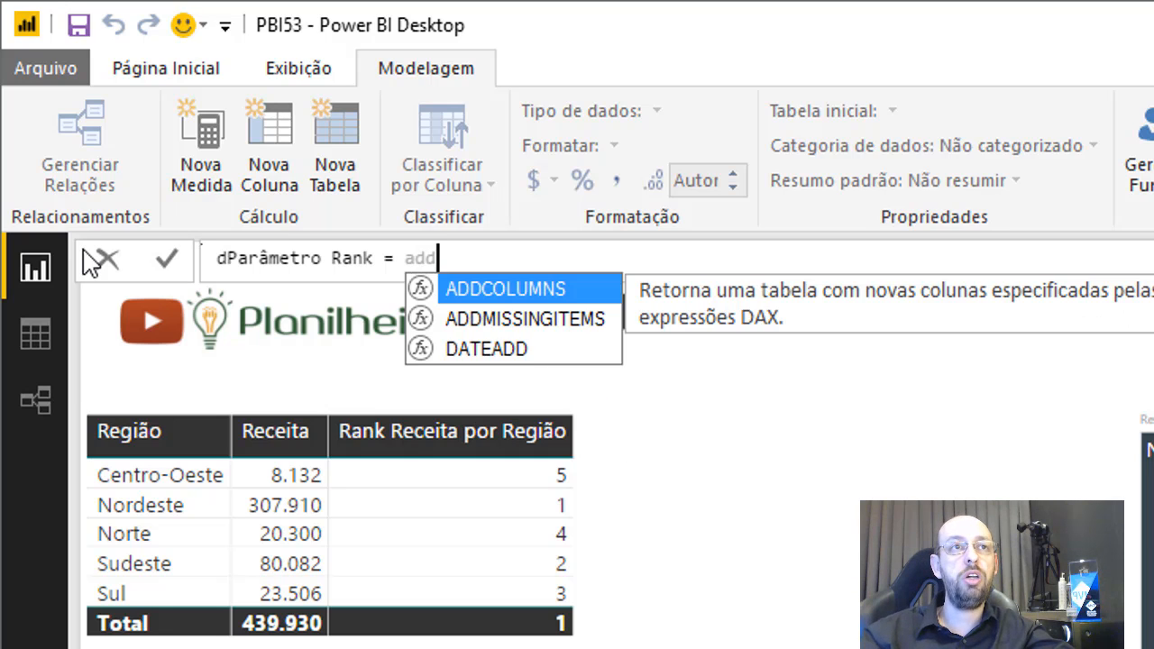
key(Tab)
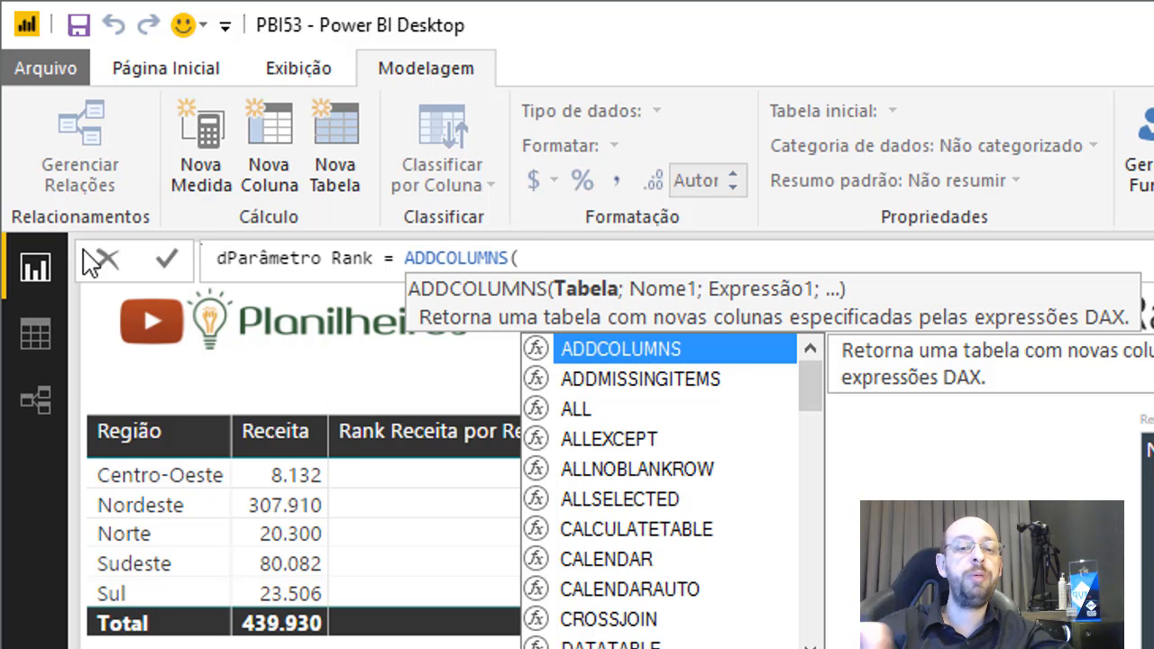
text(dist)
key(Tab)
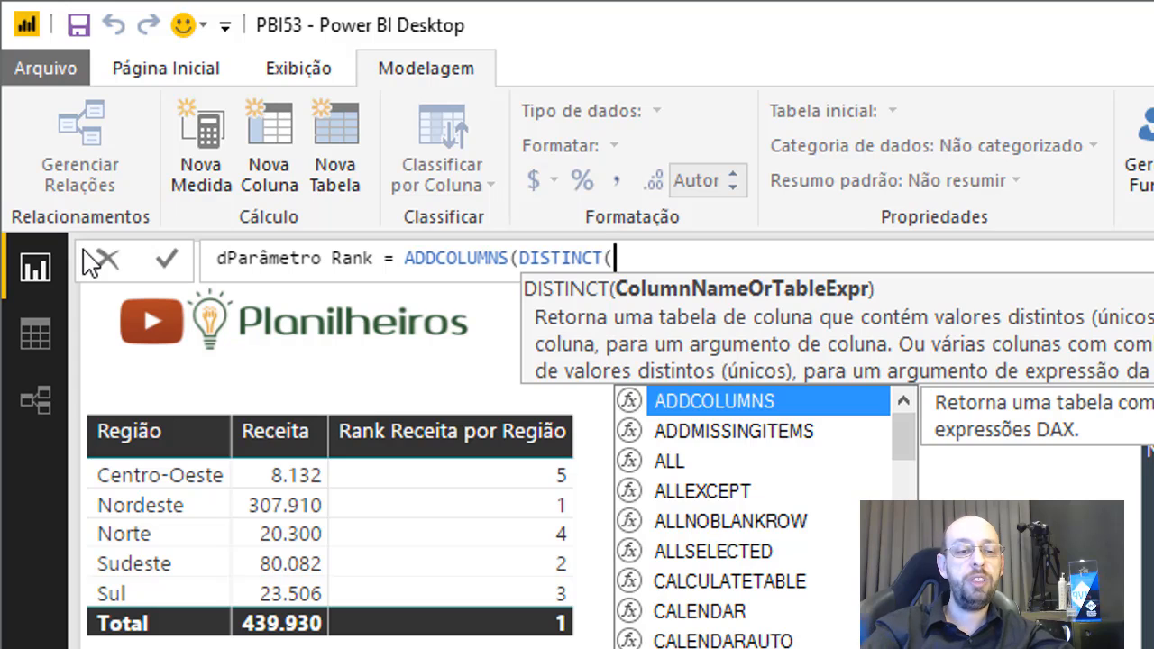
text(re)
key(Up)
key(Up)
key(Up)
key(Up)
key(Up)
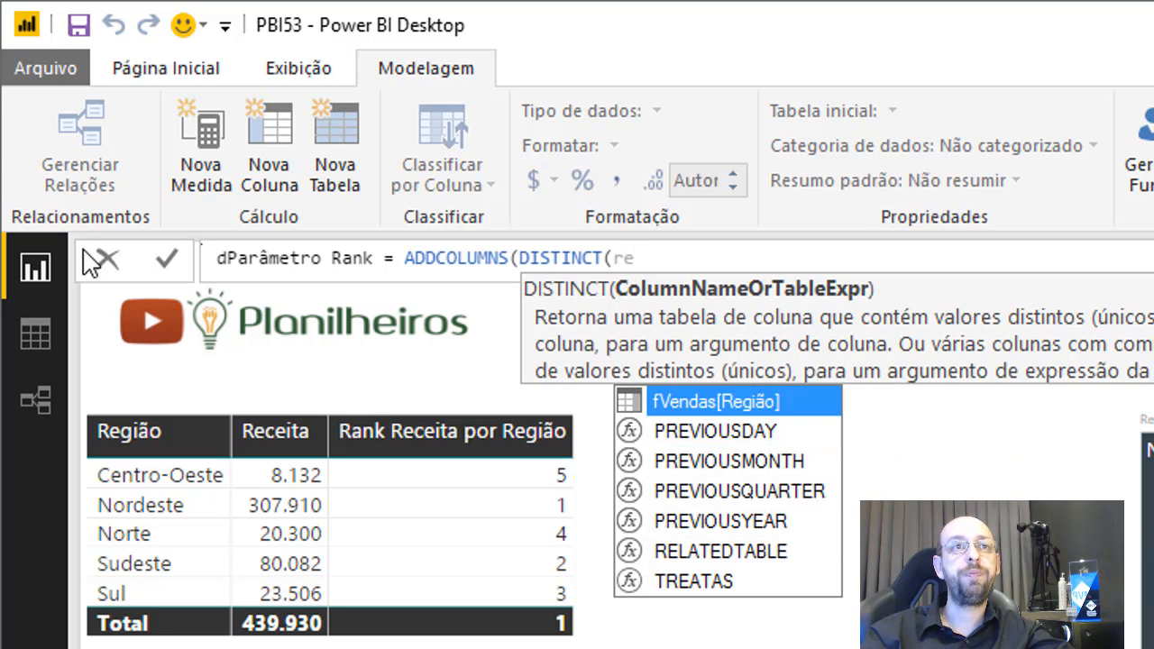
key(Tab)
text())
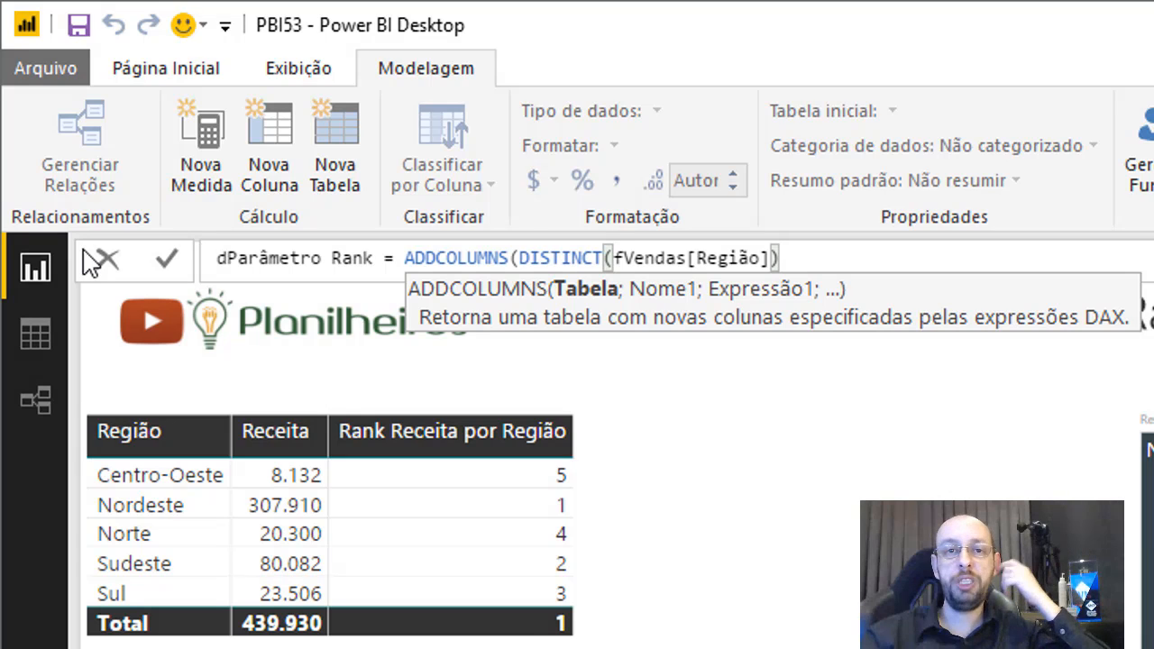
text(;)
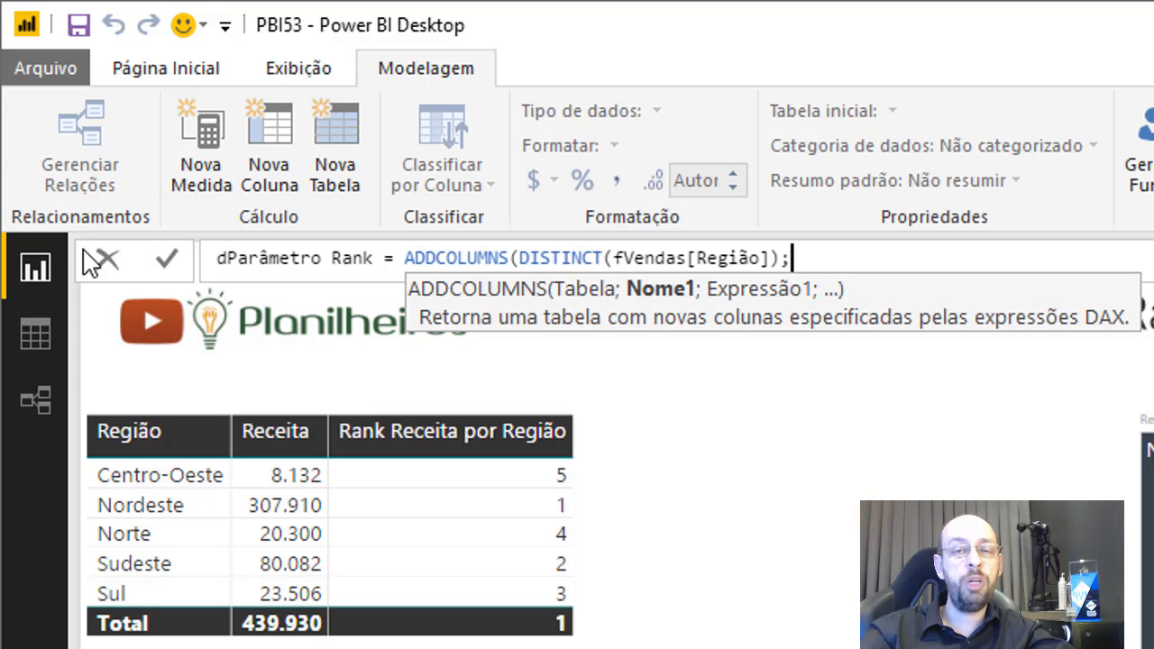
Add a "Rank Região" column based on [Rank Receita por Região], close the ADDCOLUMNS formula and commit the table
text(")
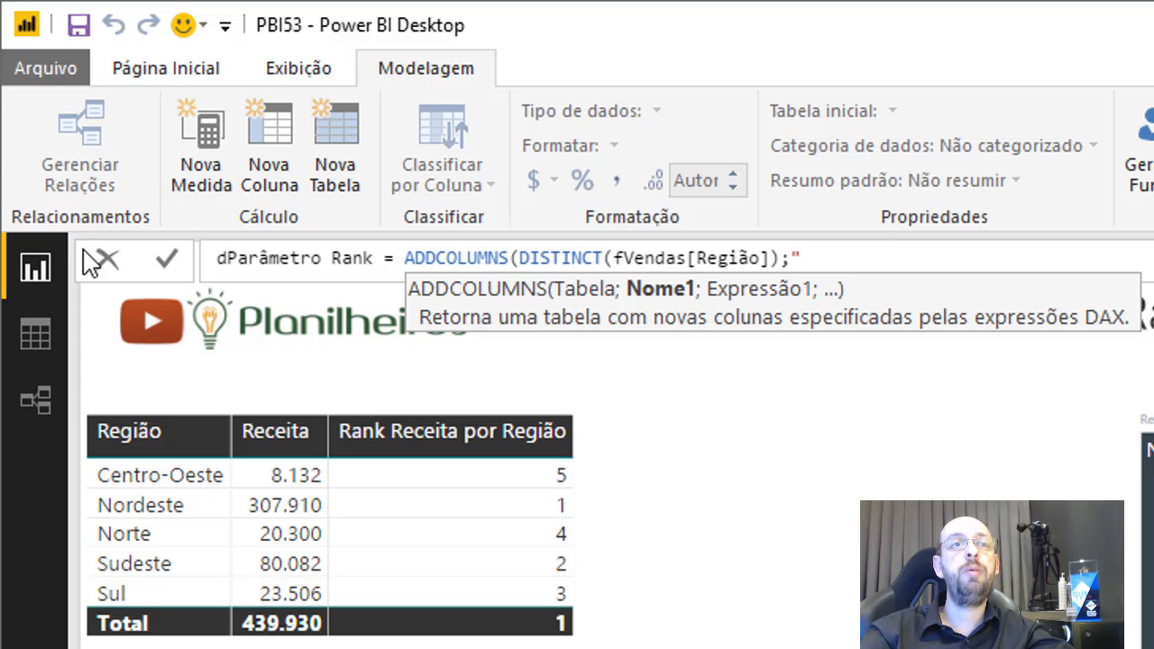
text(Rank)
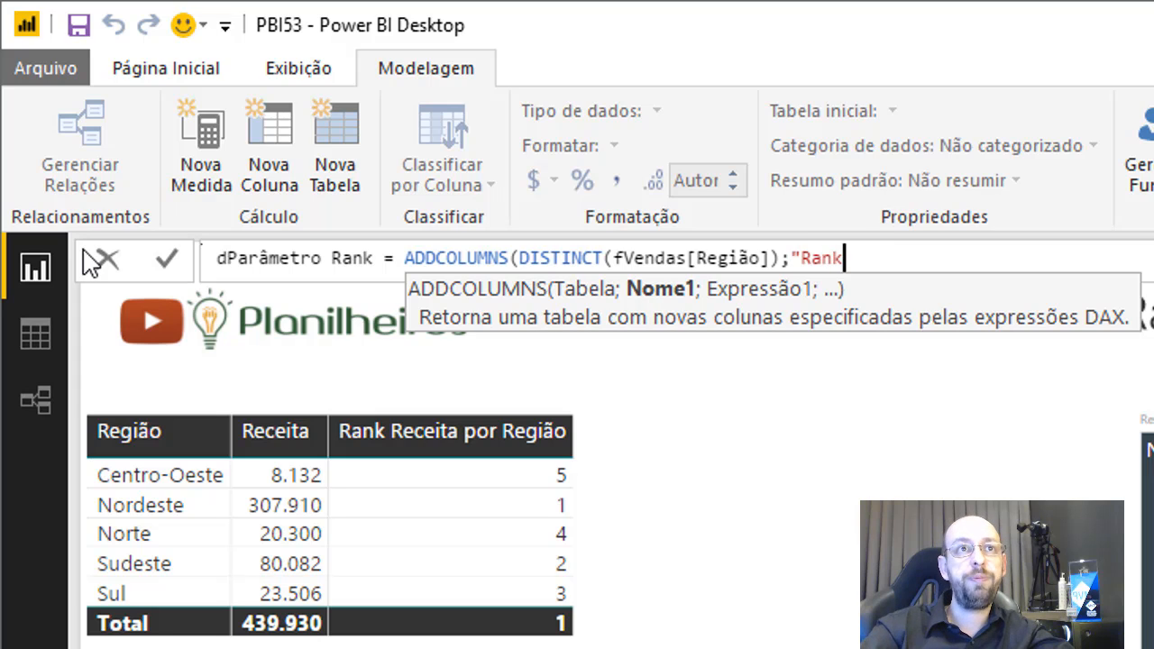
text( Região)
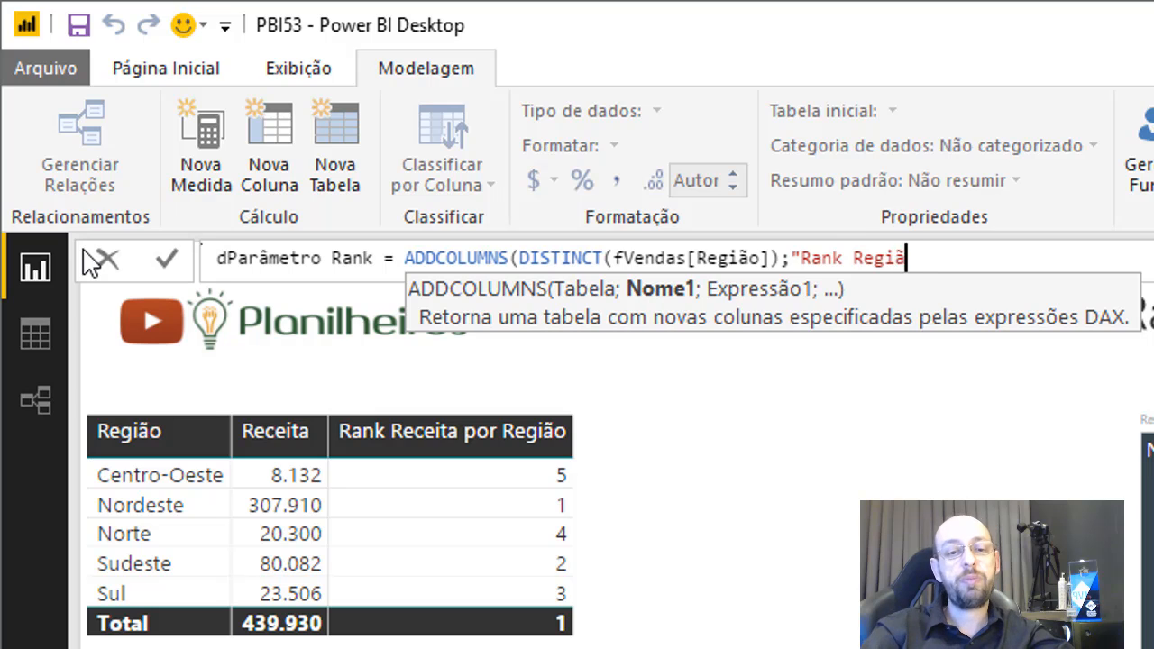
text(")
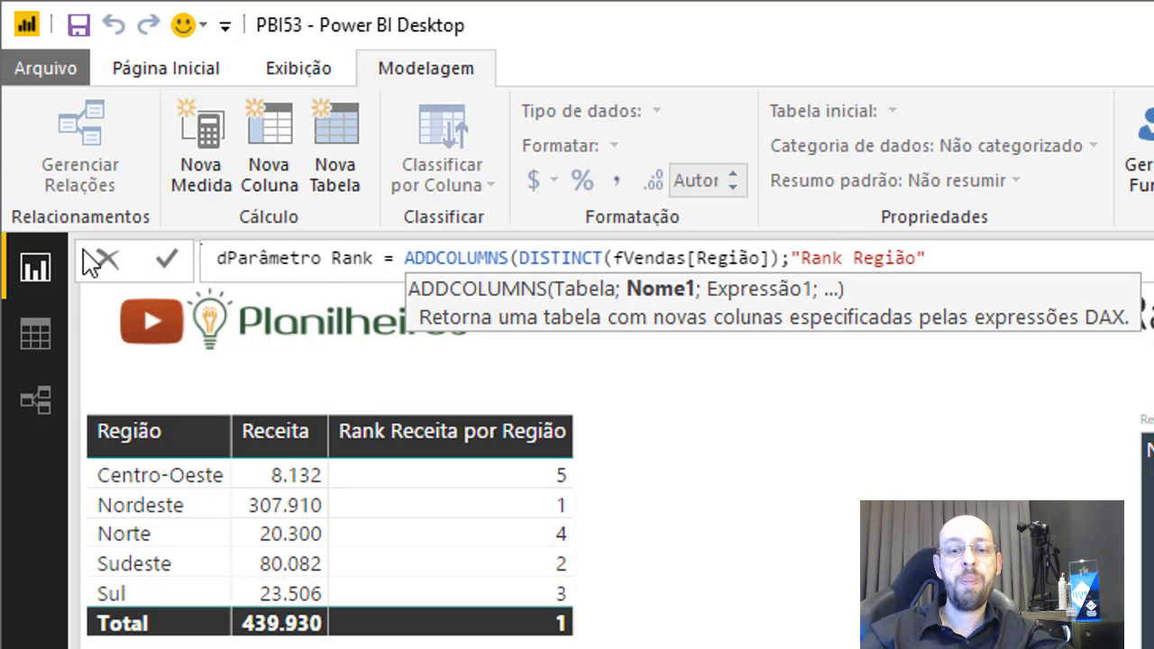
text(;)
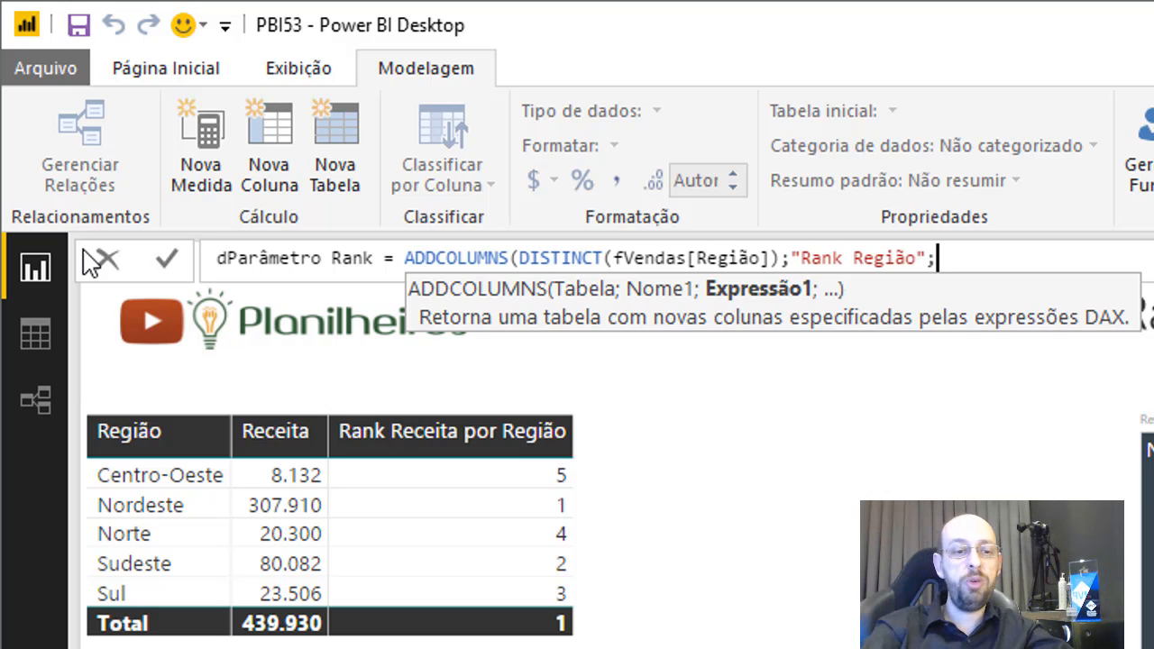
text(ra)
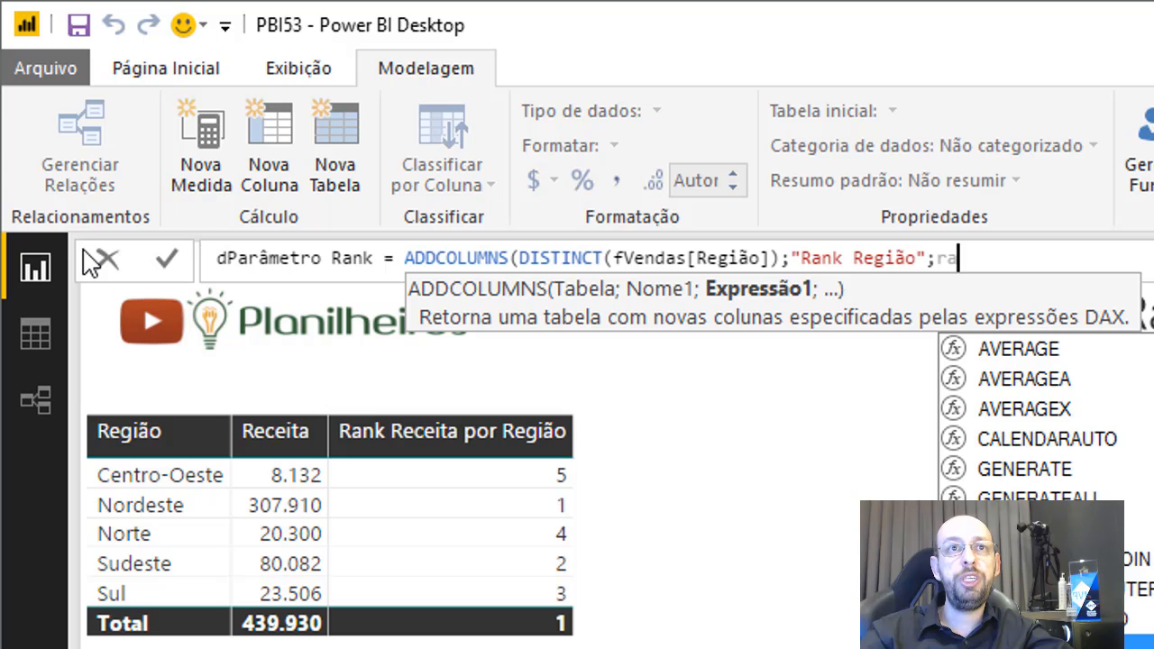
text(nk)
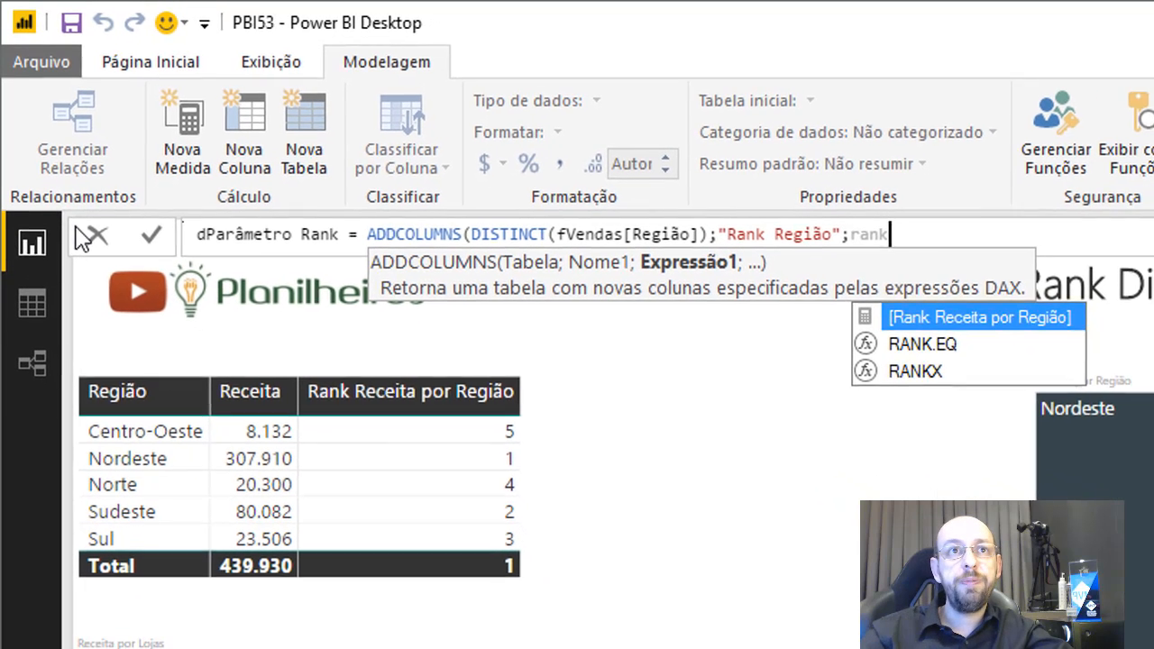
key(Tab)
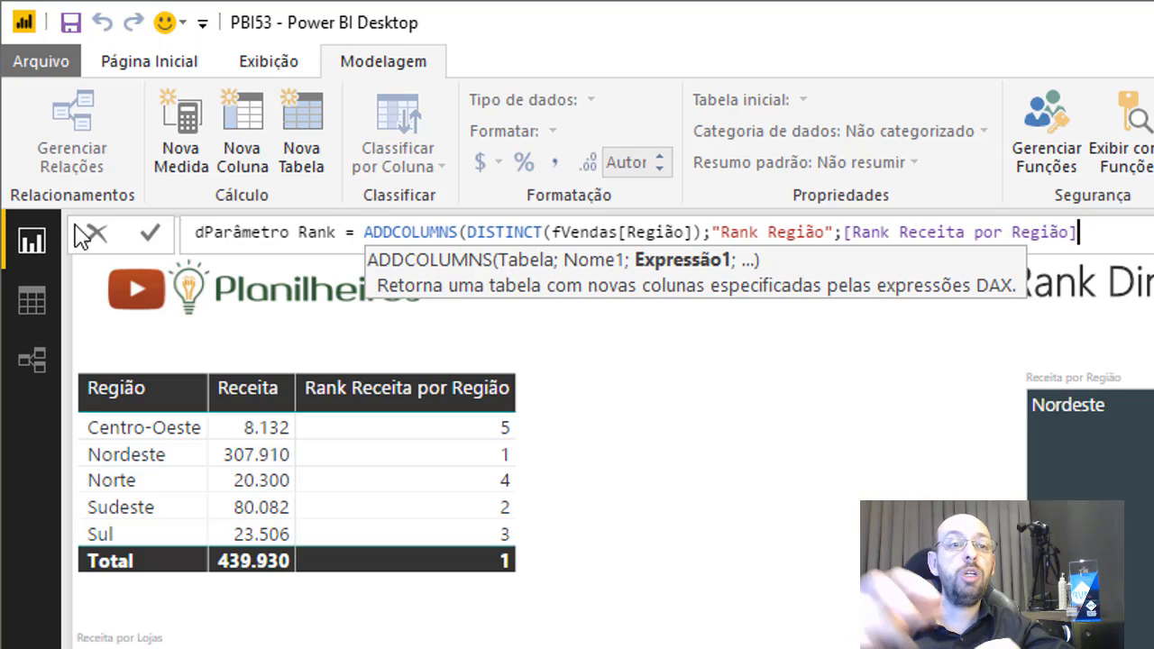
text())
key(Return)
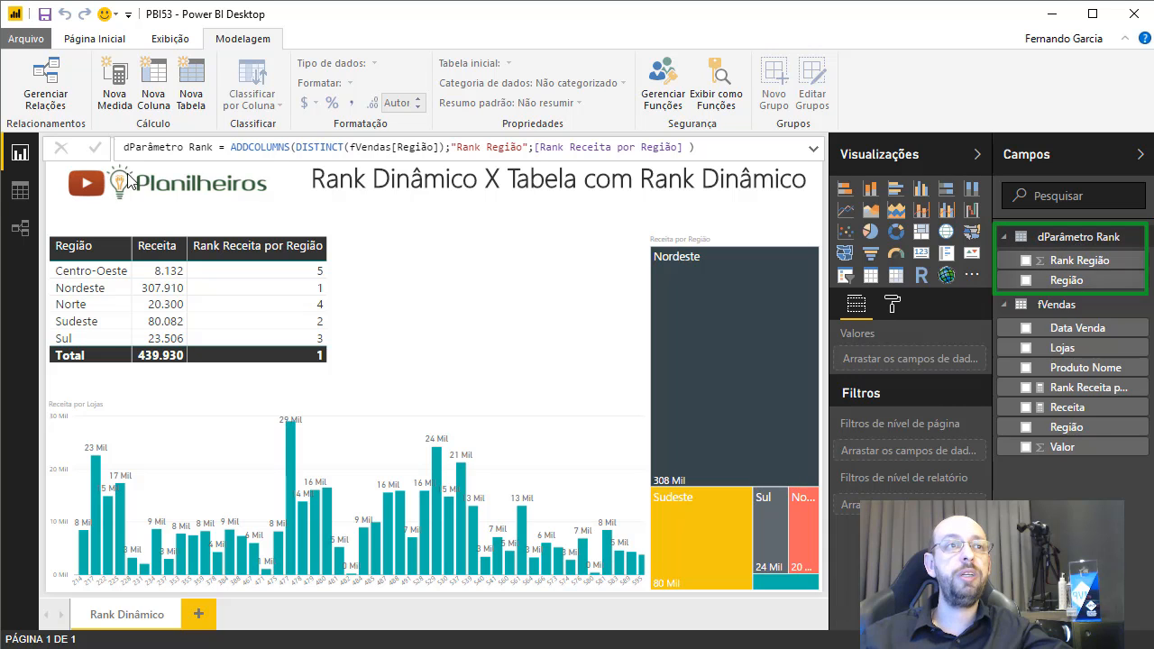
Inspect the rows of the dParâmetro Rank table in the data view
click(20, 190)
click(1073, 236)
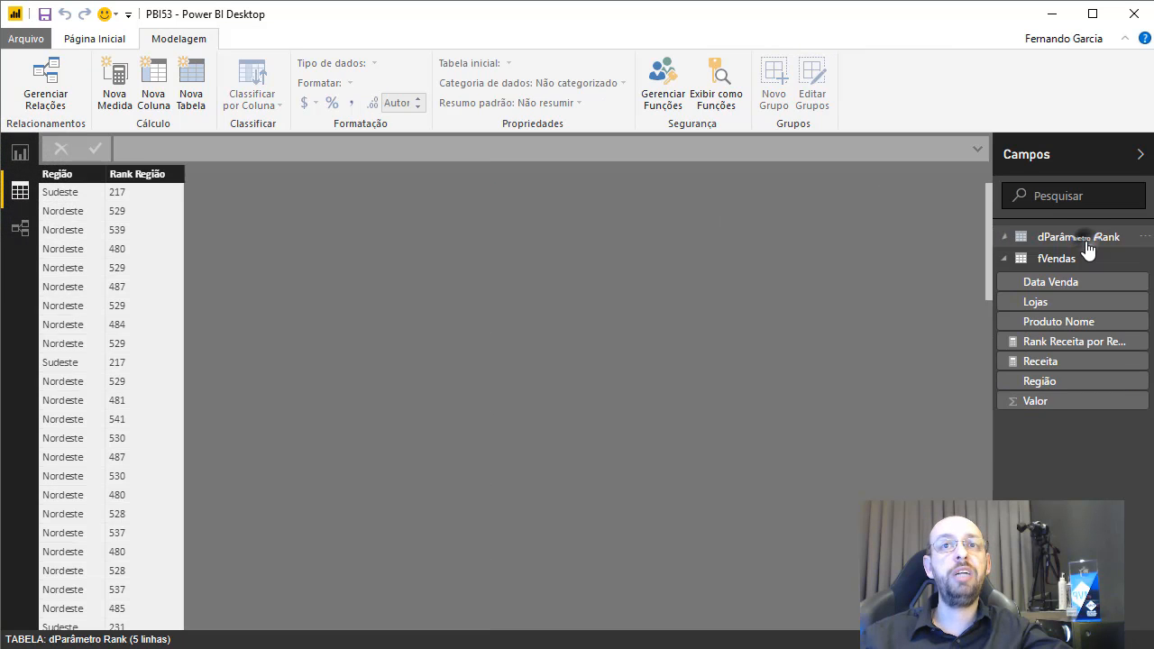
click(85, 176)
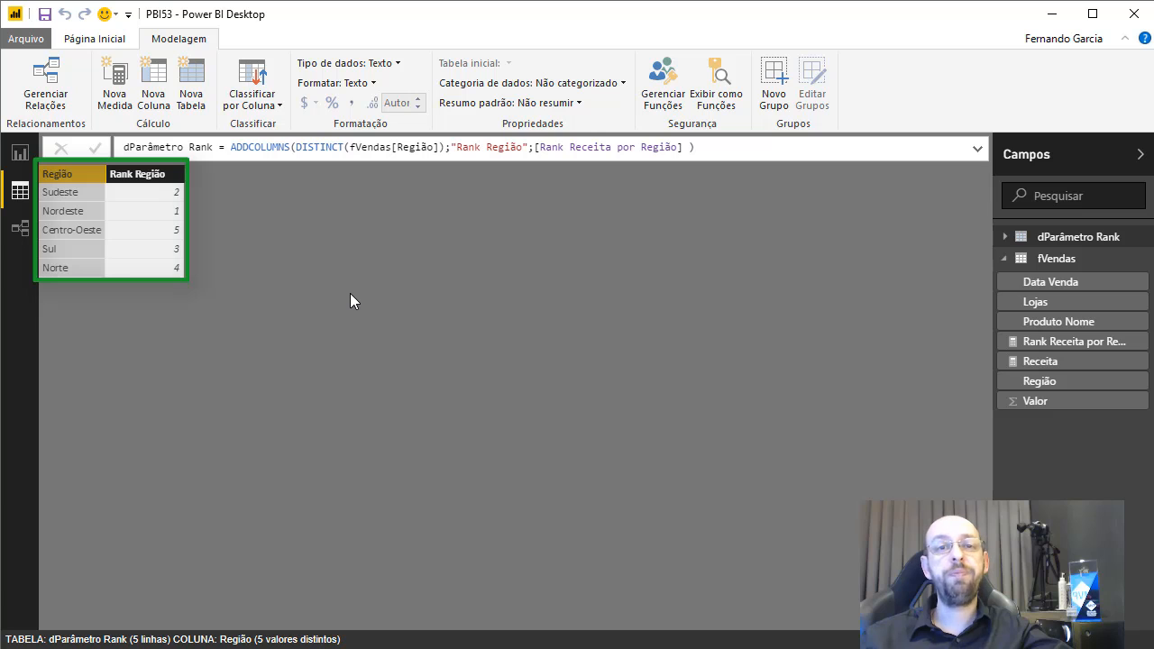
Relate dParâmetro Rank to fVendas through their Região fields and return to the report page
click(20, 228)
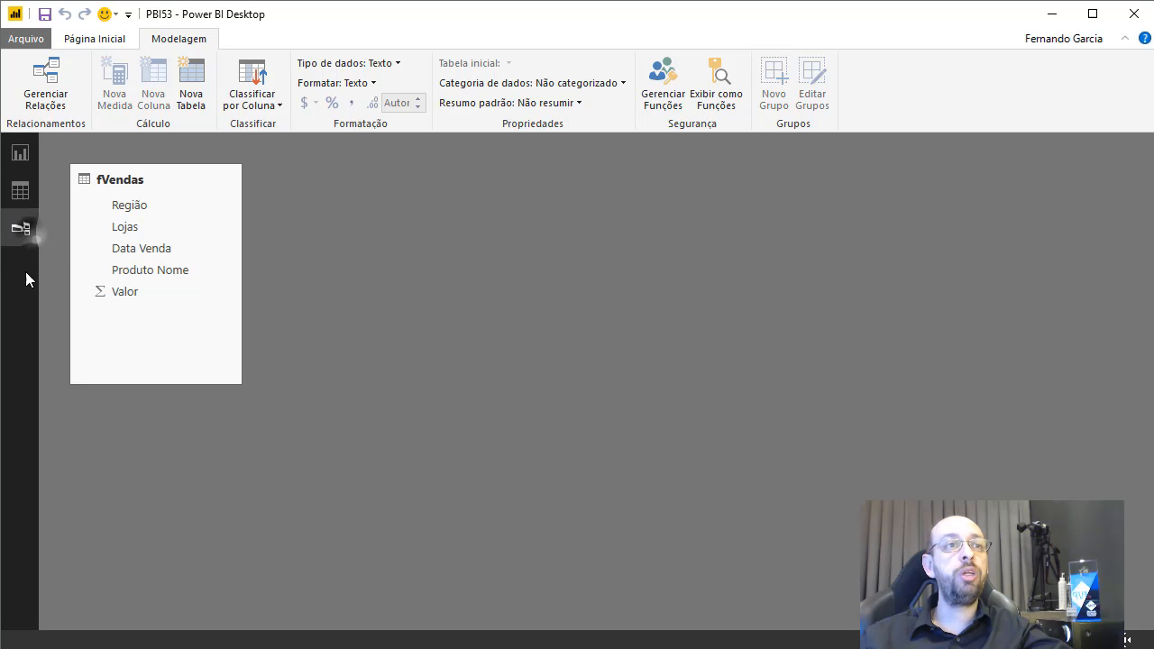
drag(338, 239, 129, 205)
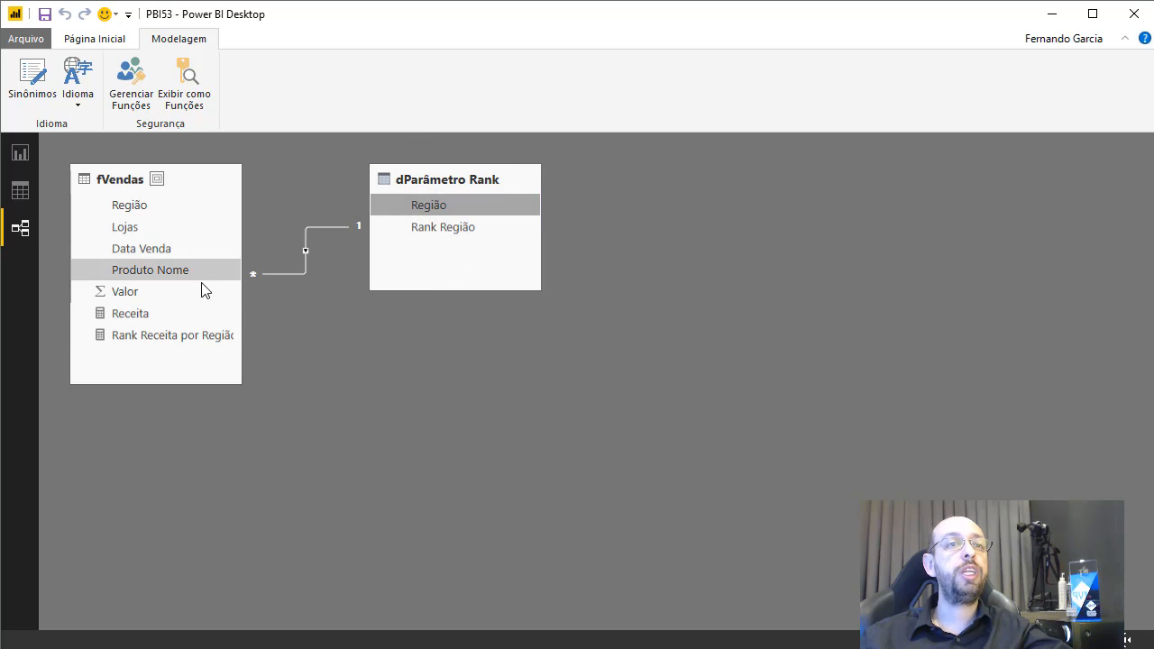
click(20, 153)
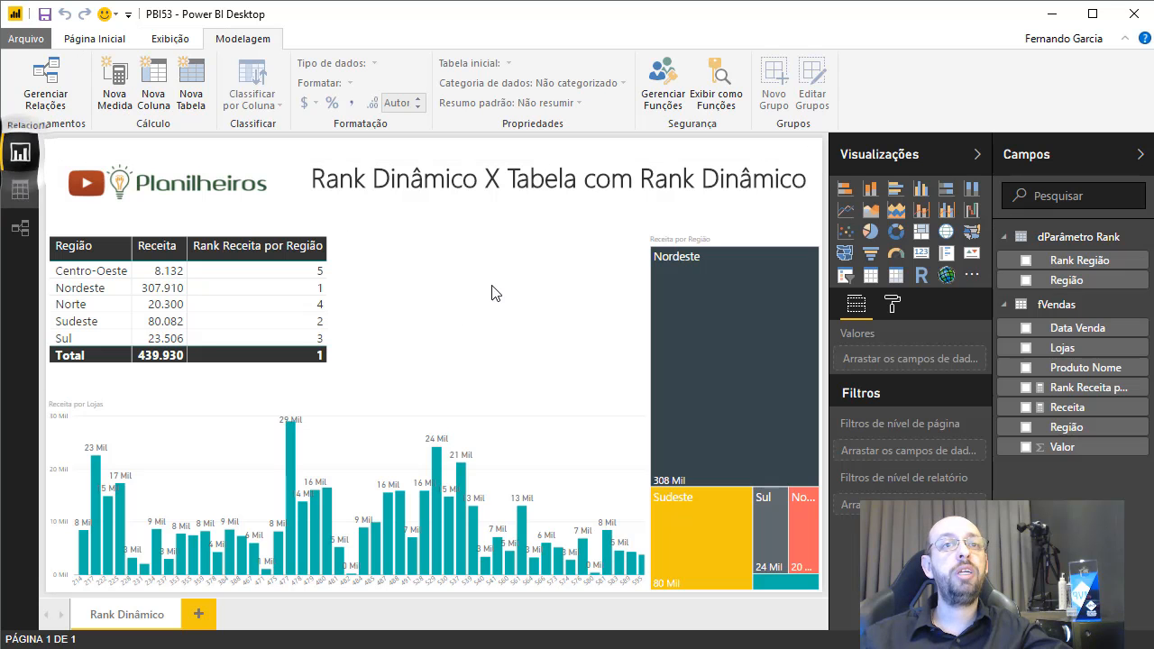
Add a Rank Região slicer beside the Região table, show it as a list and sort it in ascending order
click(1027, 260)
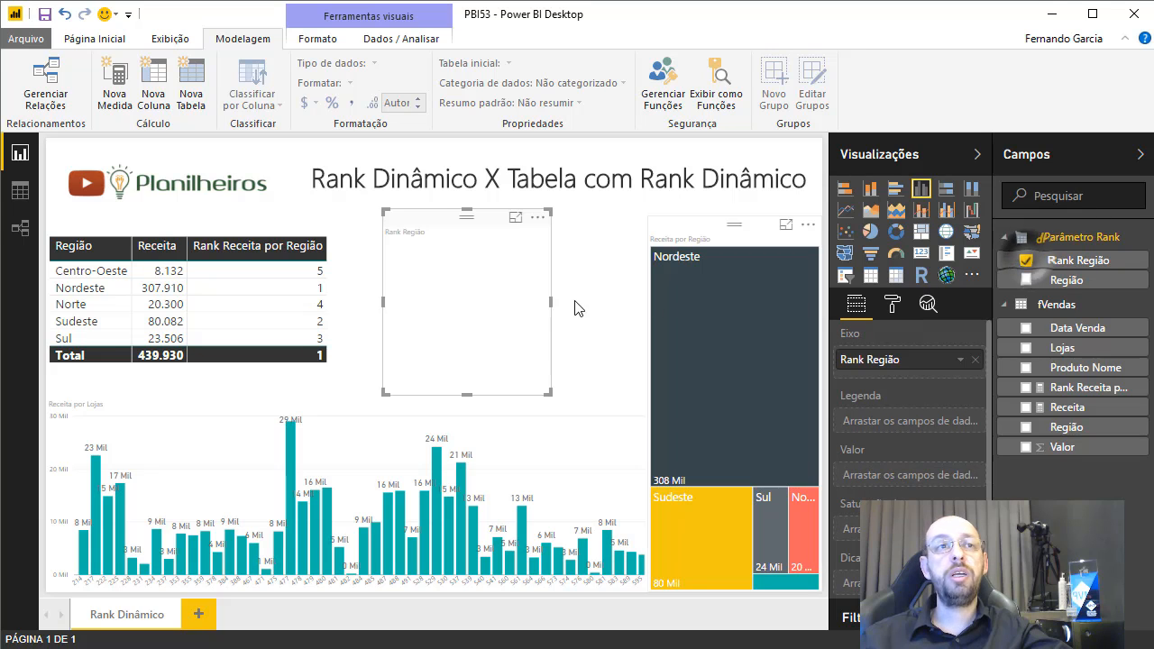
click(844, 275)
click(539, 235)
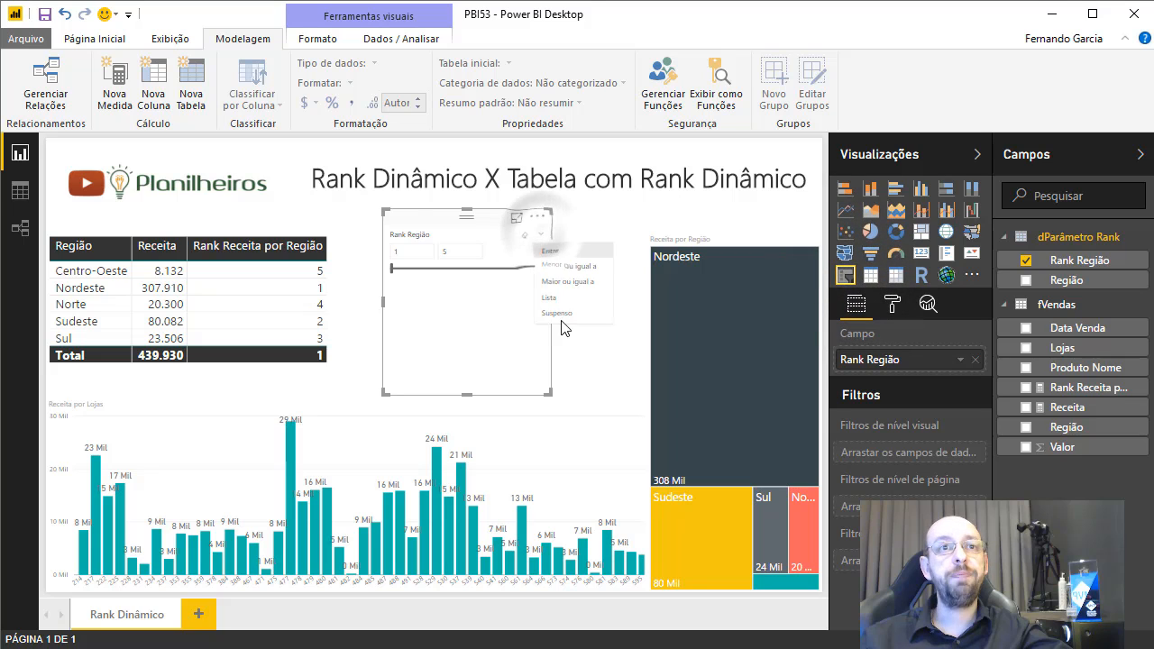
click(551, 252)
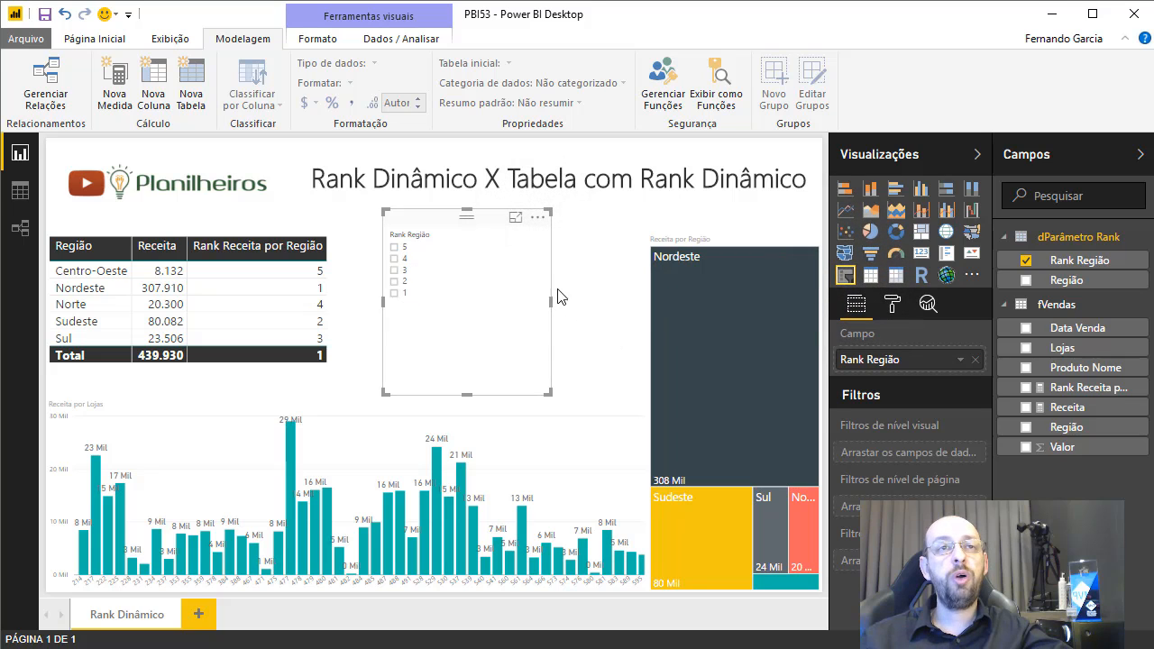
click(538, 219)
click(606, 239)
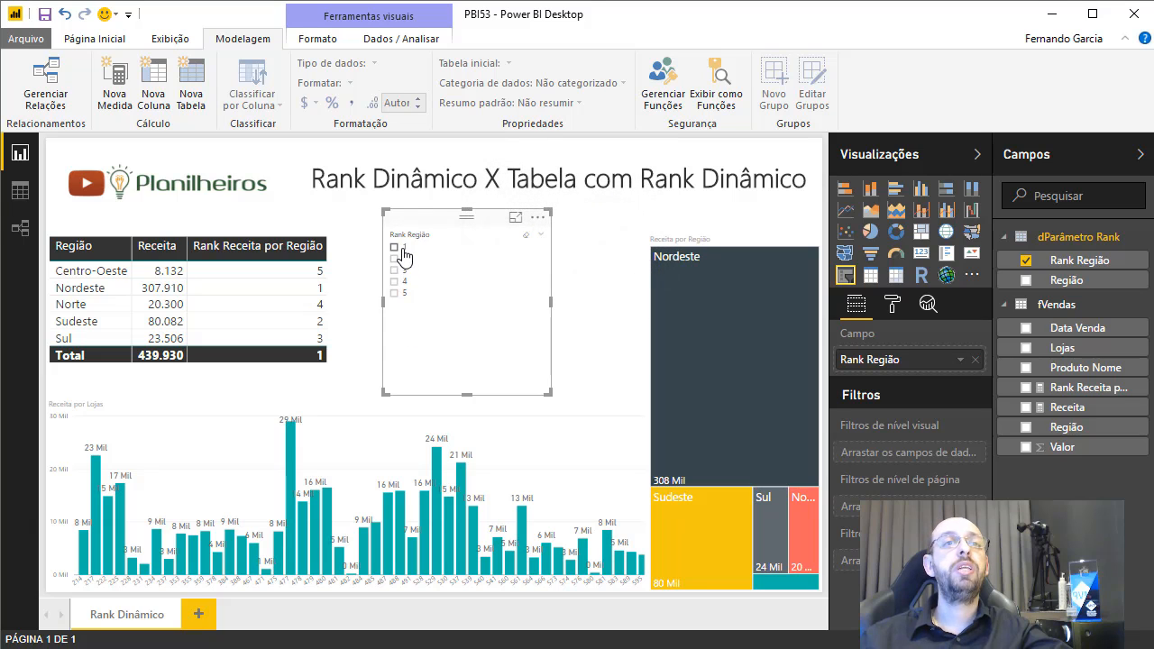
Check how the report reacts to the slicer by selecting rank 1 and adding rank 3
click(394, 246)
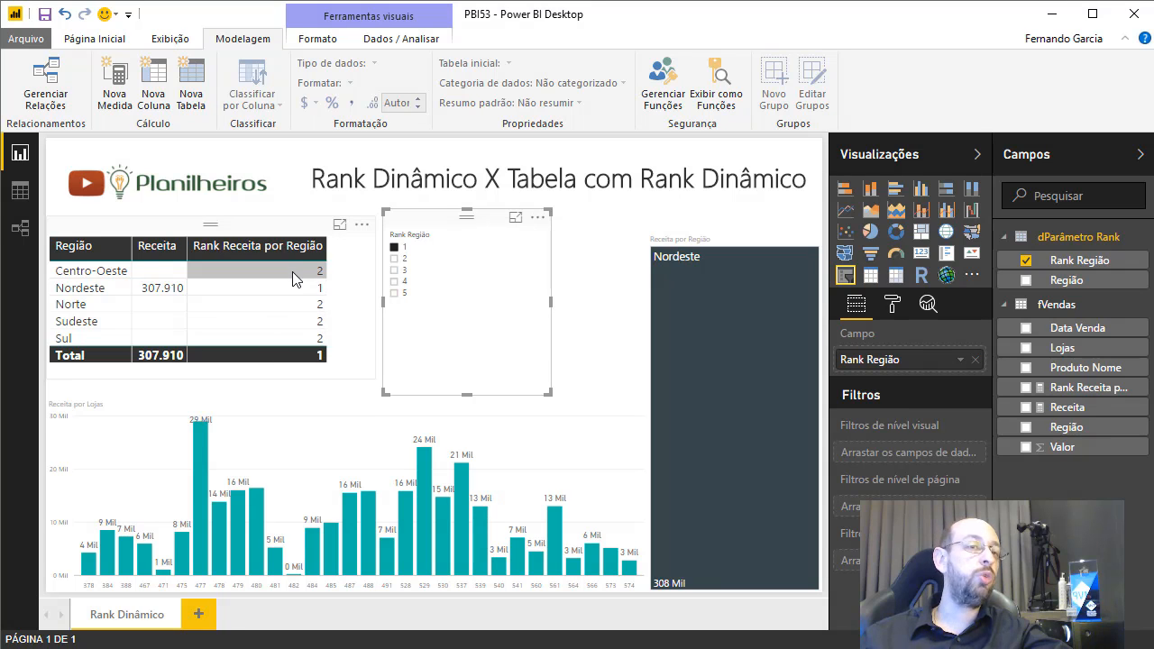
ctrl+click(398, 272)
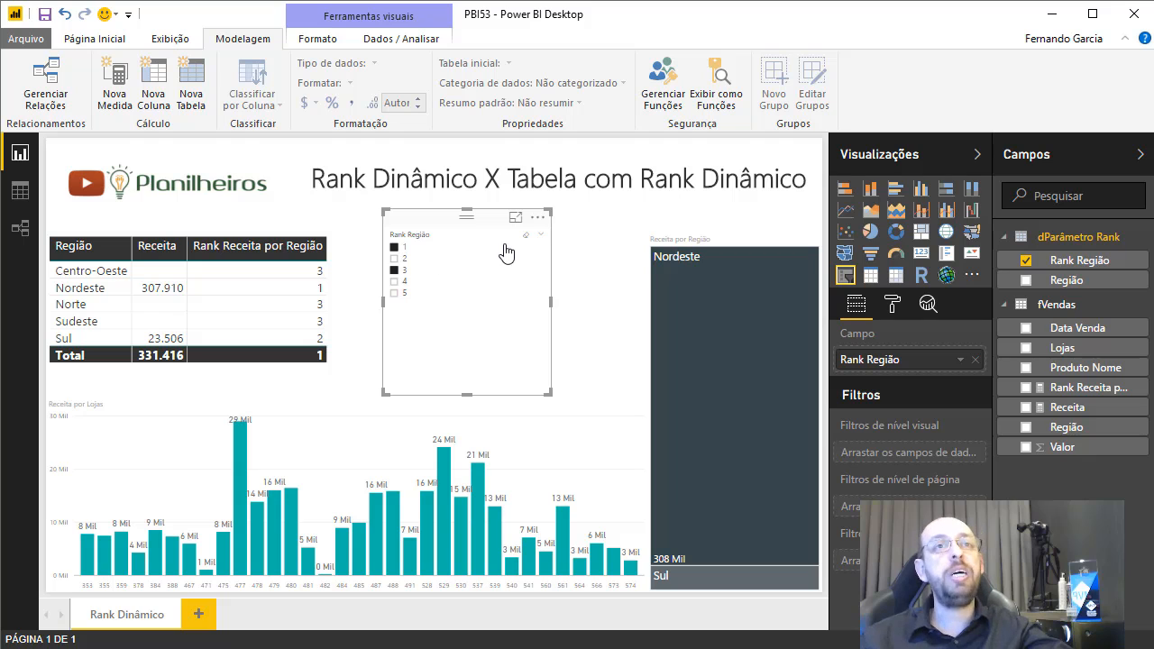
Open the Rank Receita por Região measure and insert an IF before RANKX with the logical test [Receita]=BLANK()
click(1004, 236)
click(1057, 346)
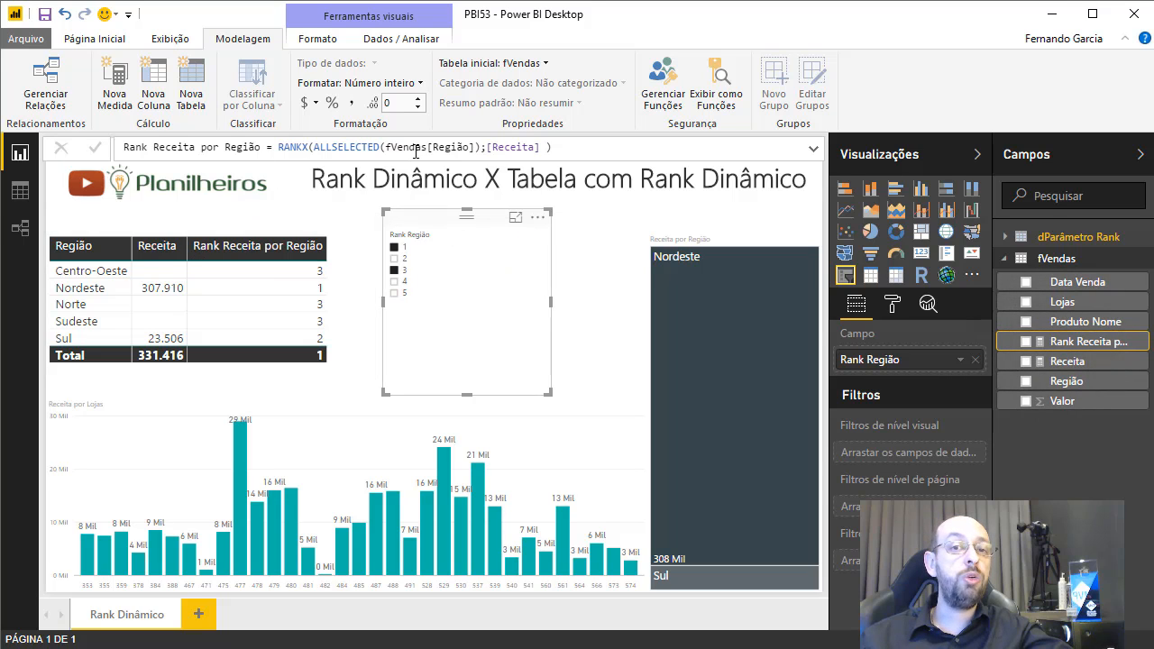
click(281, 146)
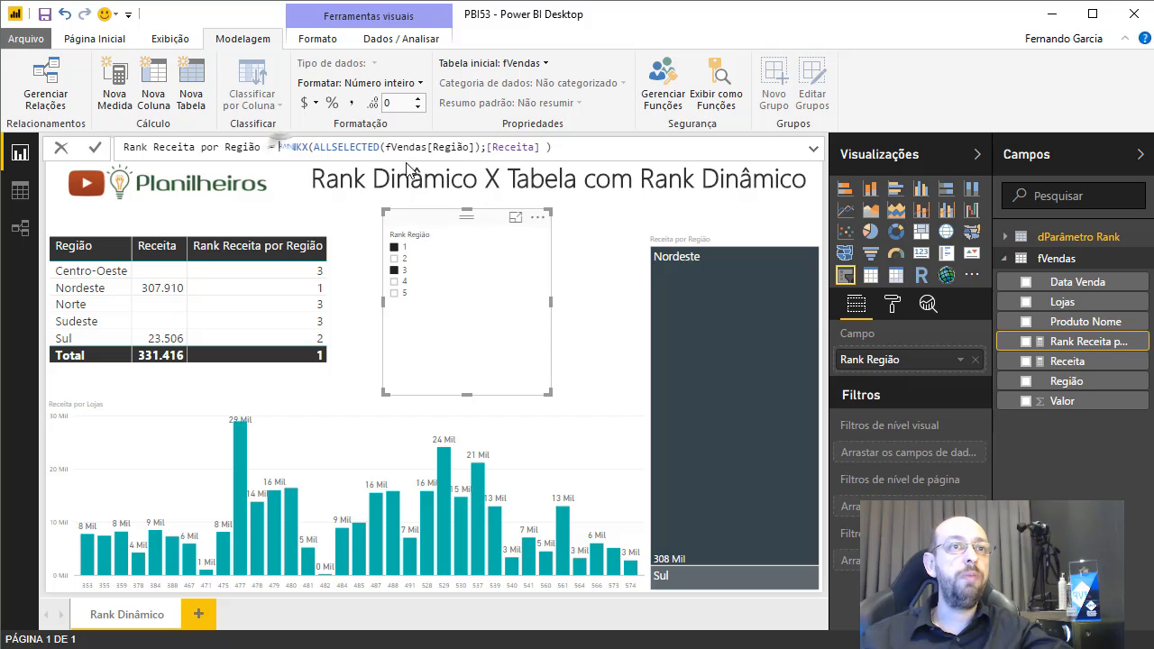
text(IF([)
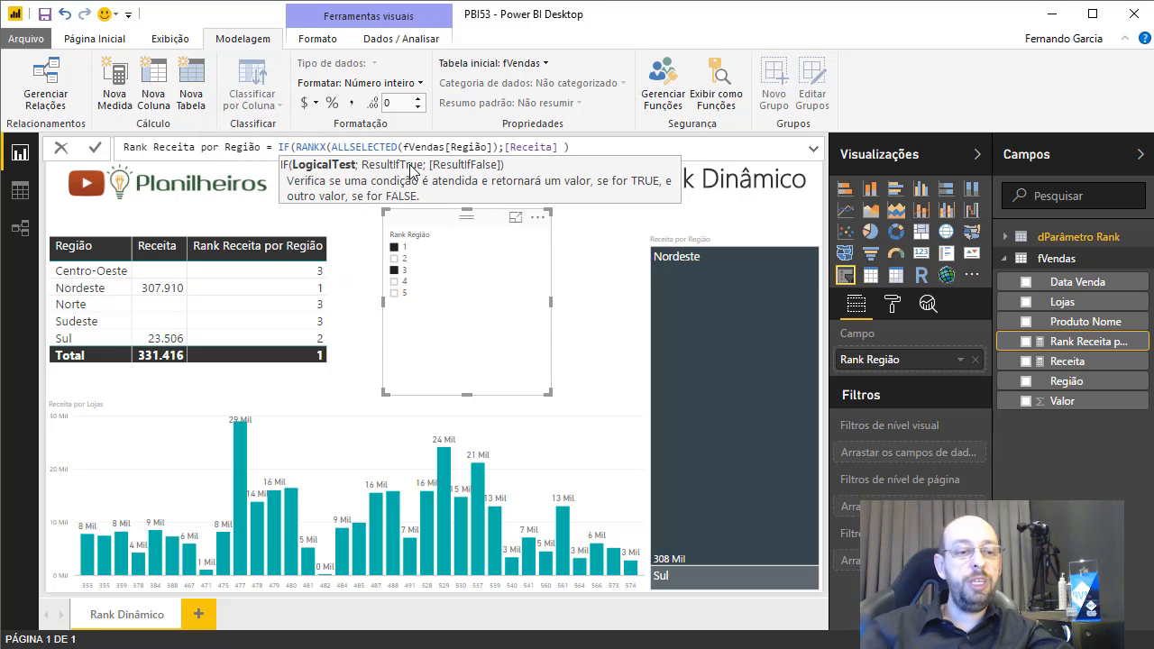
text(Rec)
key(Tab)
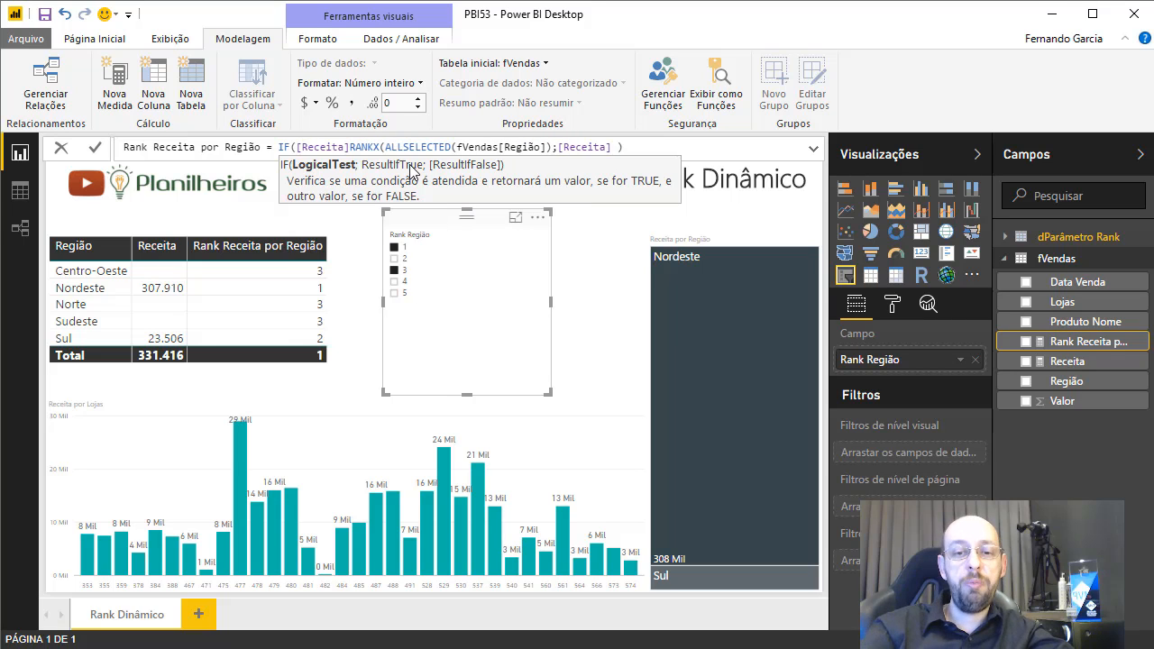
text(=)
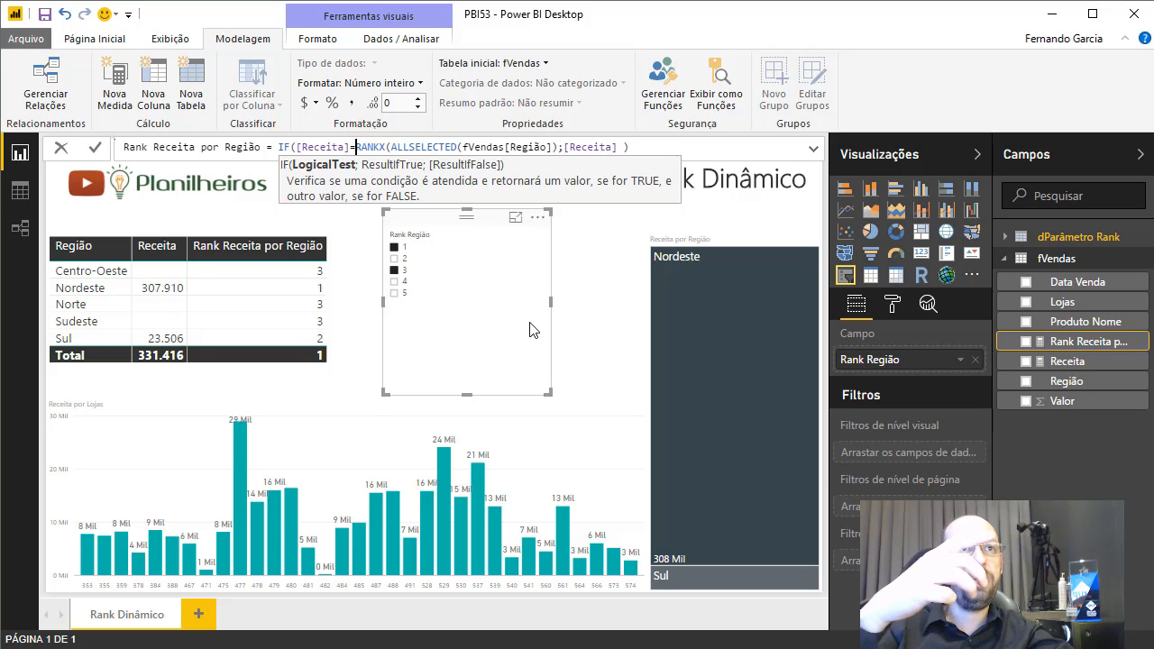
text(BLA)
key(Tab)
text())
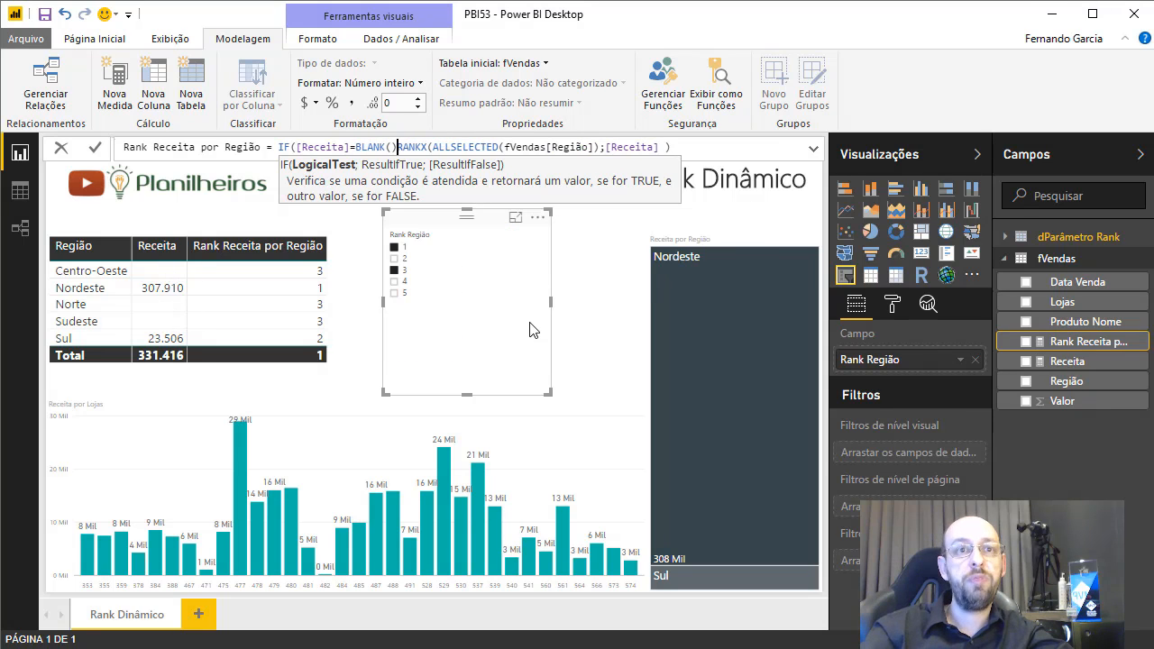
Return BLANK() when the test is true, keep the RANKX expression as the false result, close the IF and commit the measure
text(;blan)
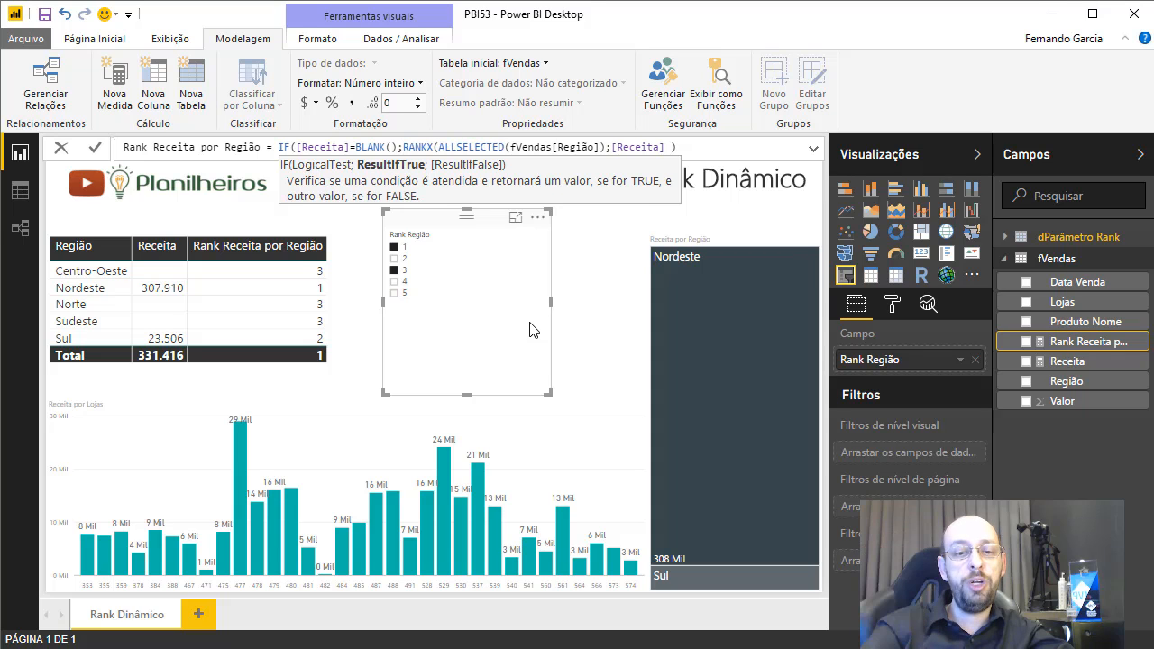
key(Tab)
text())
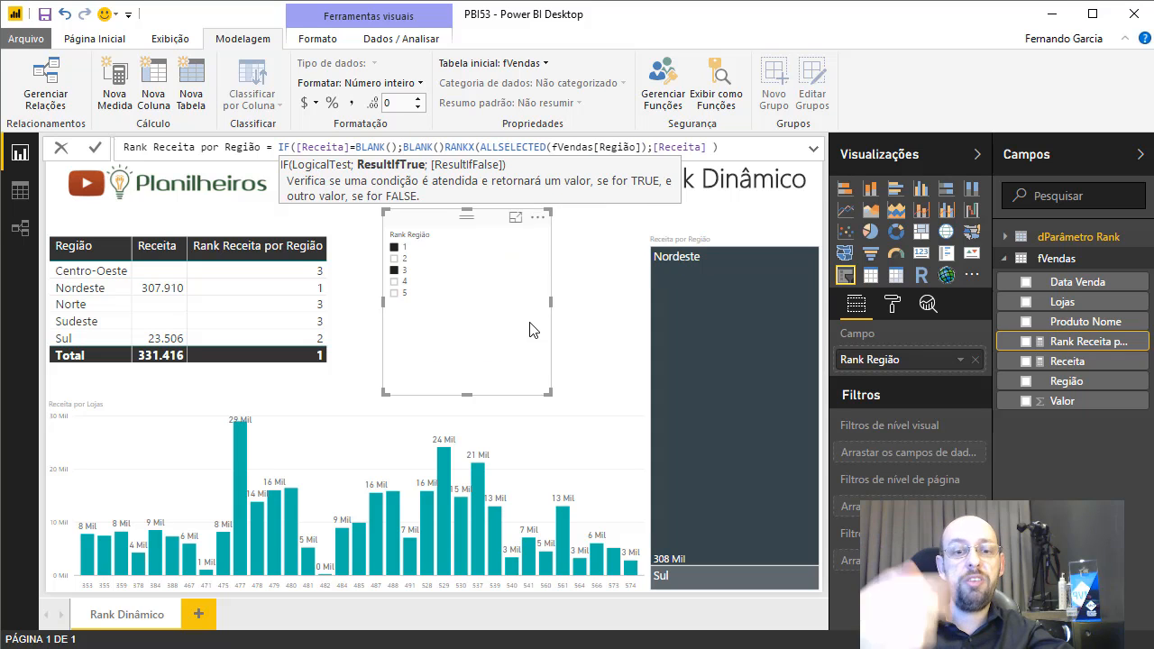
text(;)
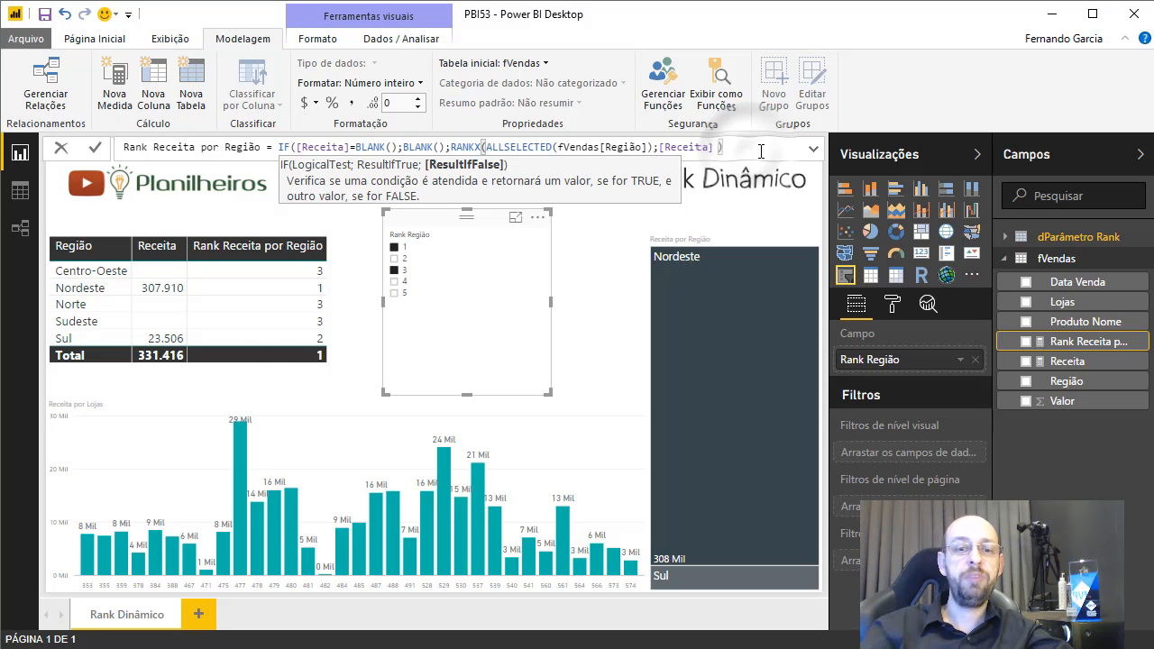
text())
key(Return)
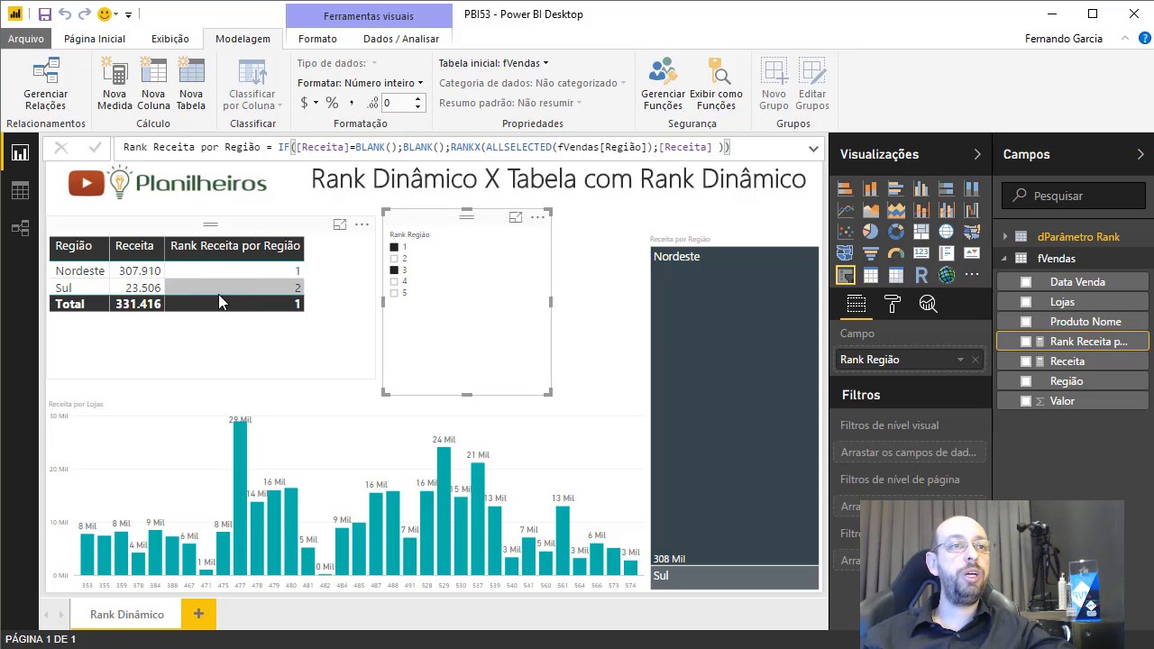
Check the revised measure with the Rank Região slicer by adding ranks 4, 5 and 2, then clearing ranks 5 and 3
click(398, 284)
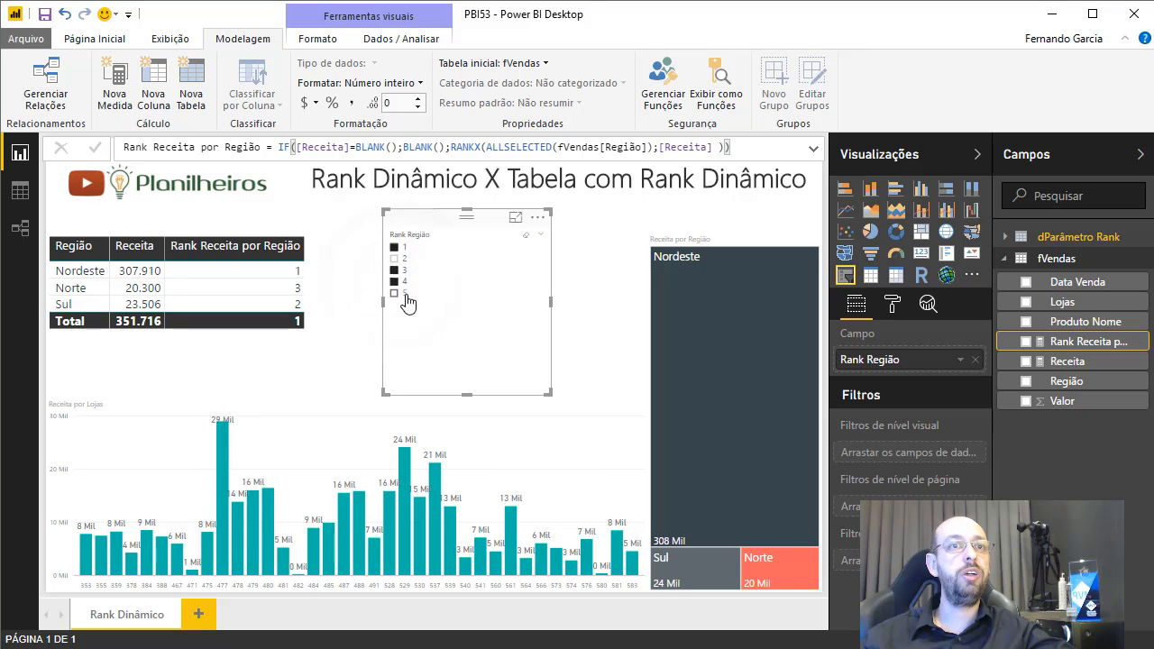
click(403, 293)
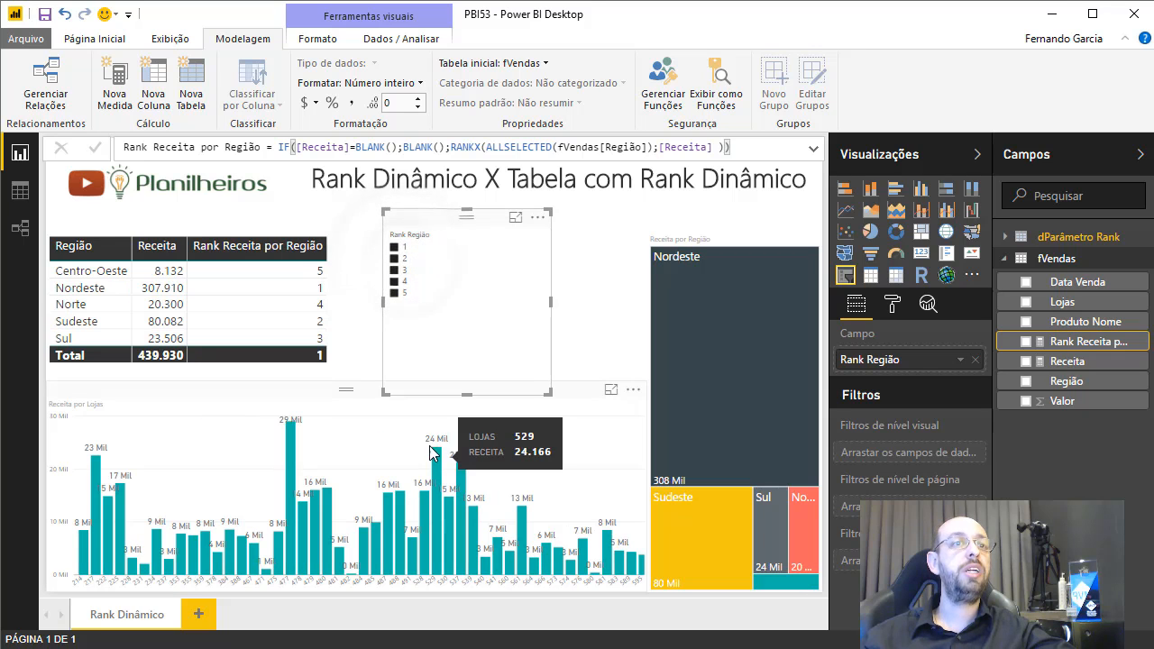
click(403, 295)
click(394, 270)
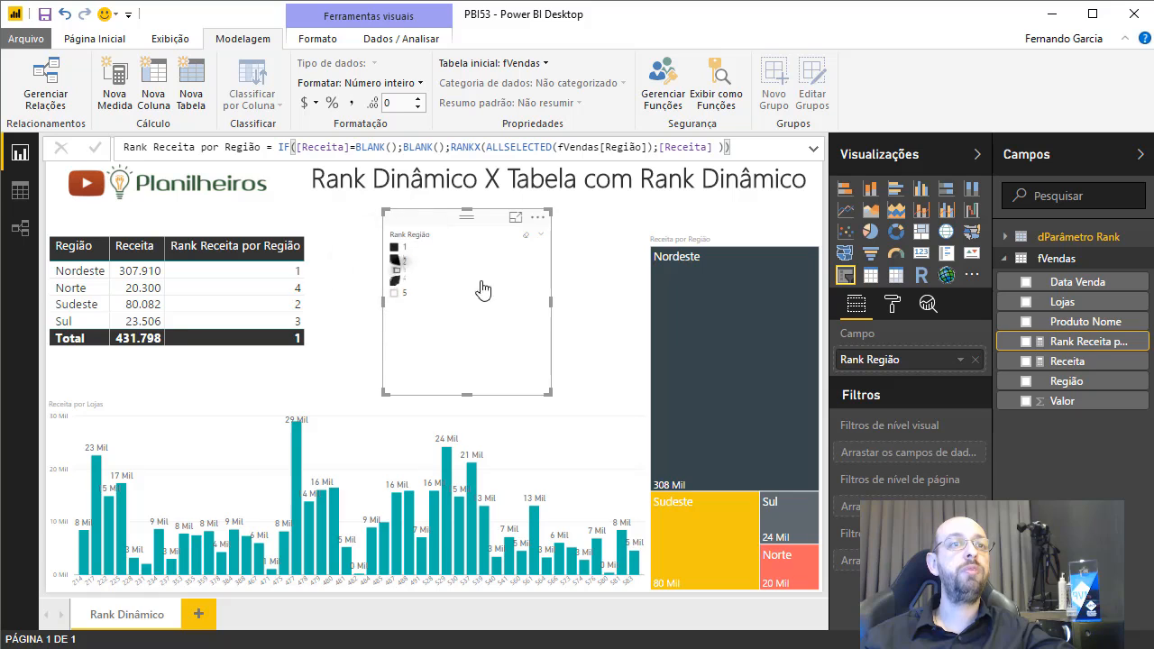